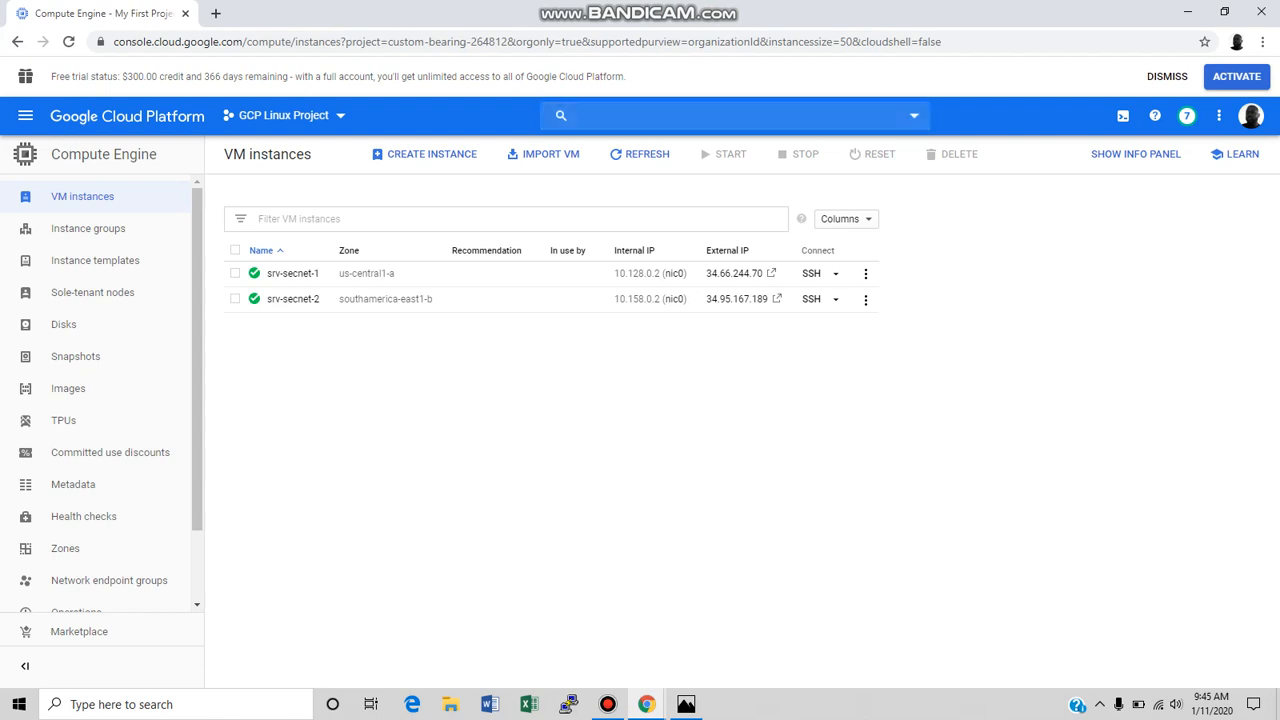
Look through the Compute Engine sections and the full list of Google Cloud services in the main navigation.
{"action": "left_click_drag", "start_coordinate": [200, 273], "coordinate": [200, 340]}
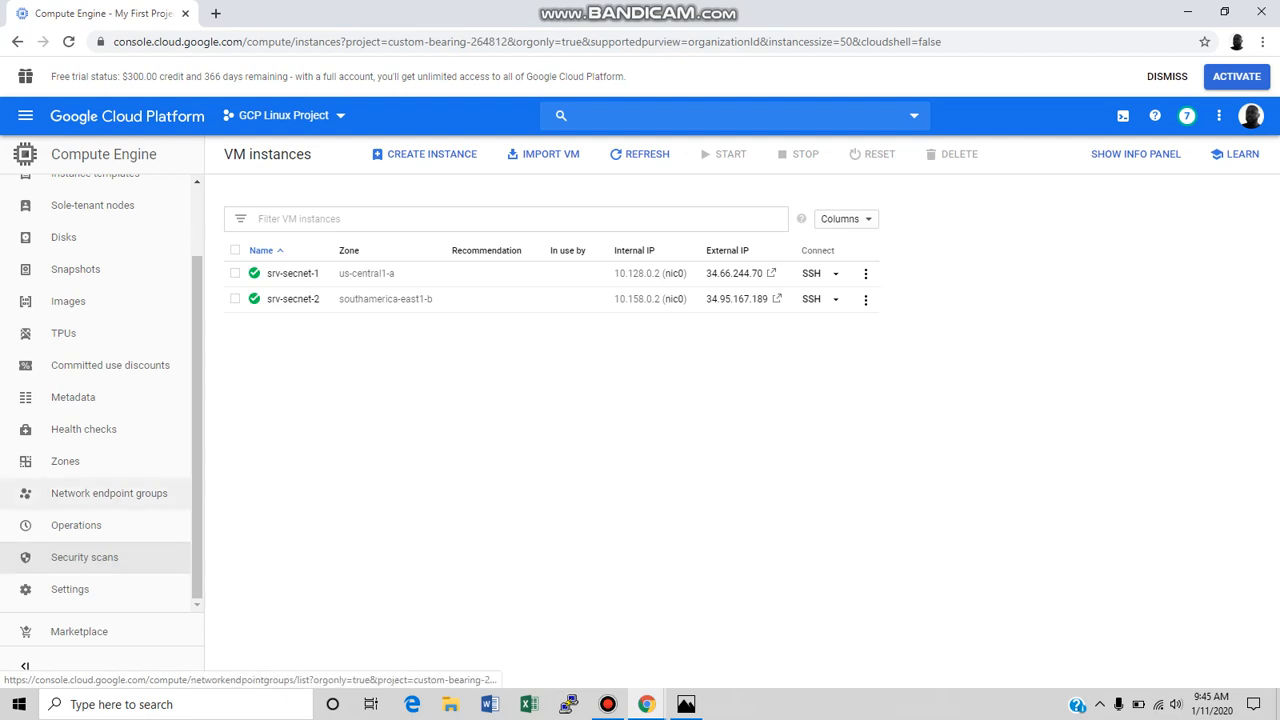
{"action": "left_click_drag", "start_coordinate": [196, 490], "coordinate": [196, 421]}
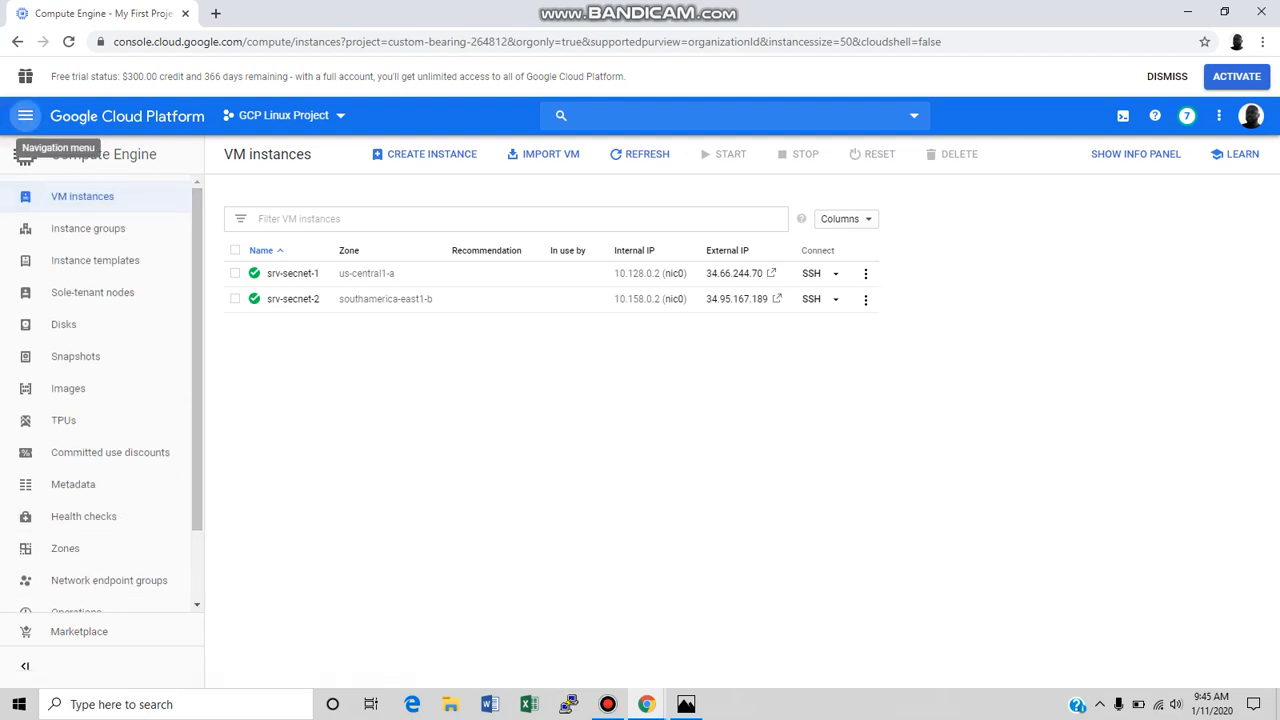
{"action": "left_click", "coordinate": [19, 117]}
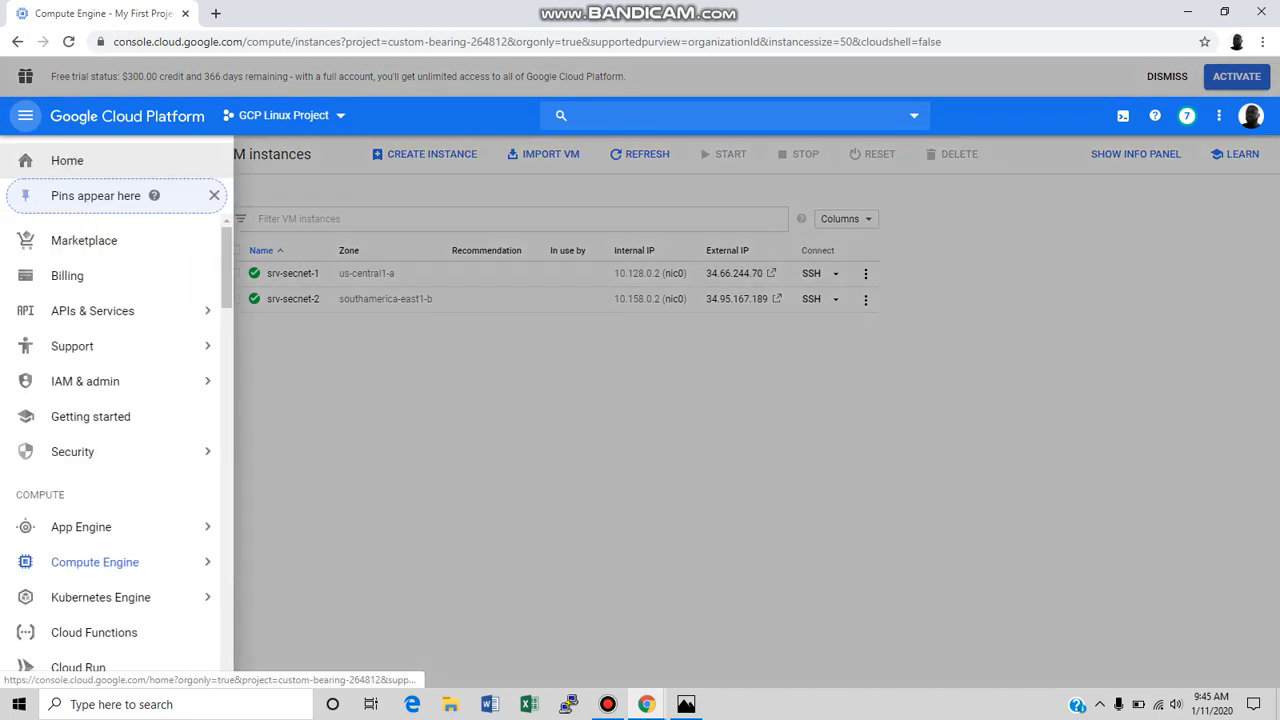
{"action": "left_click", "coordinate": [224, 262]}
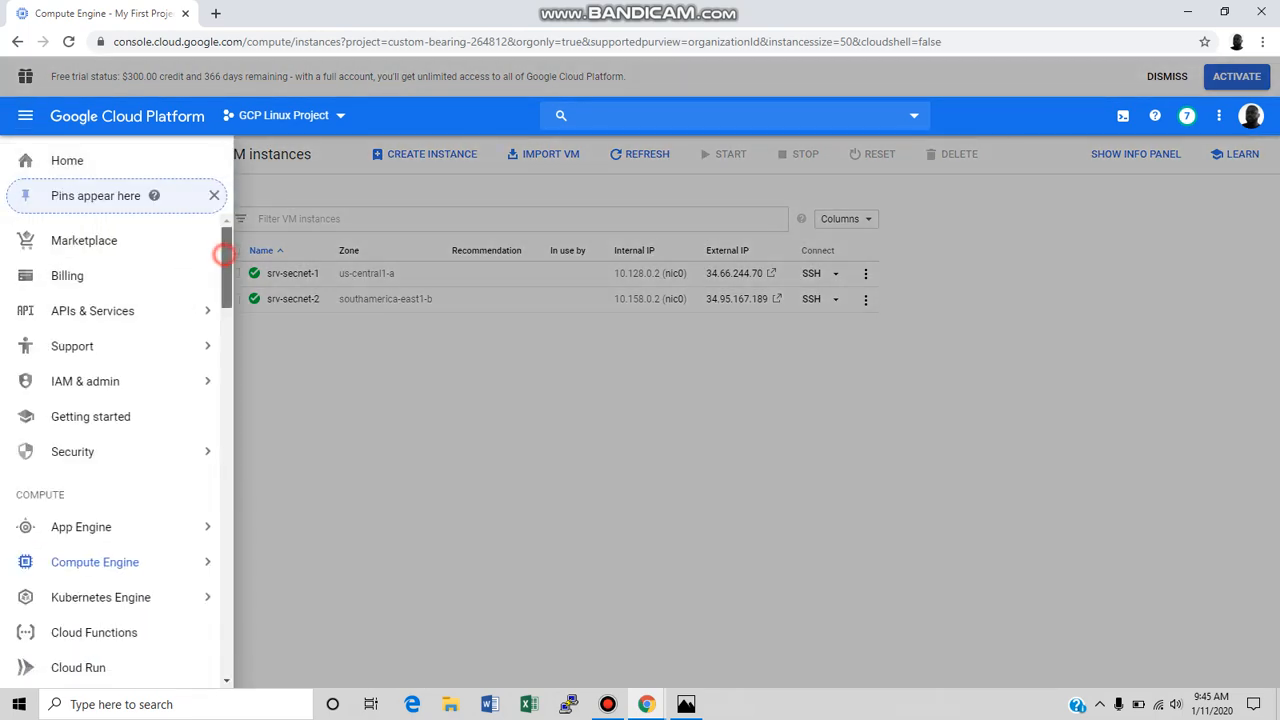
{"action": "left_click_drag", "start_coordinate": [224, 262], "coordinate": [222, 428]}
{"action": "mouse_move", "coordinate": [215, 403]}
{"action": "left_click", "coordinate": [222, 380]}
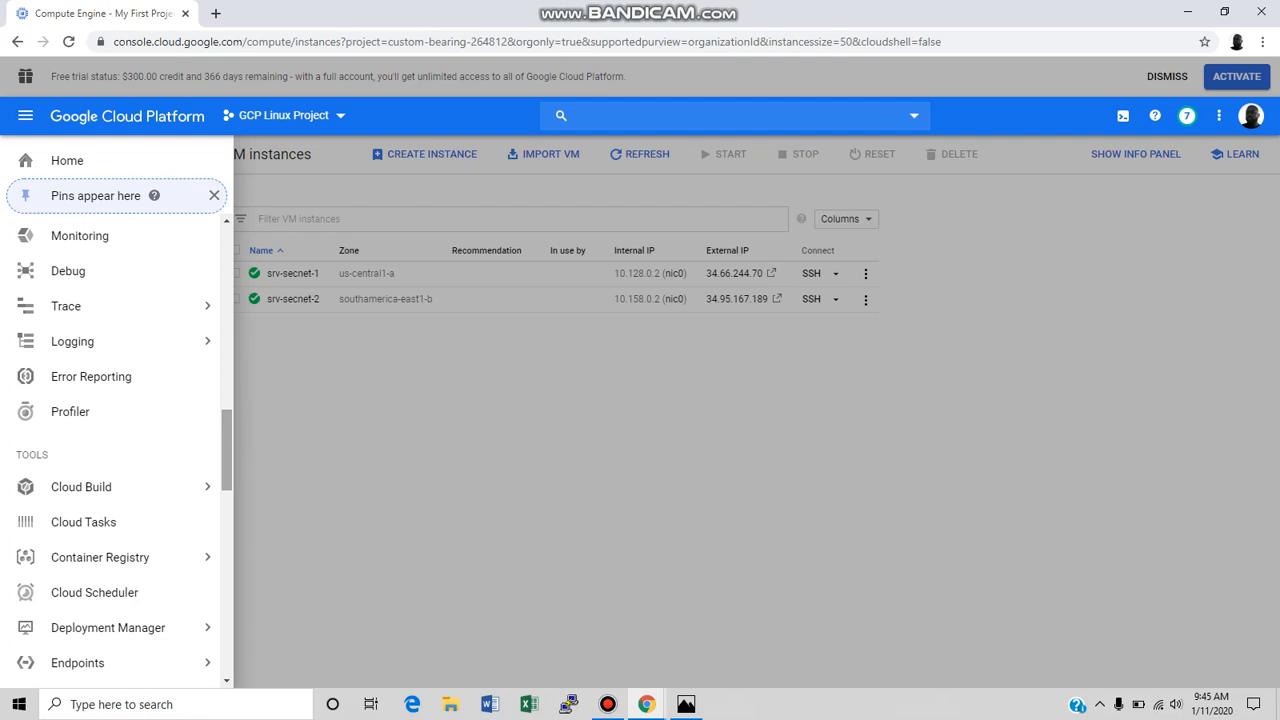
{"action": "mouse_move", "coordinate": [224, 428]}
{"action": "left_mouse_down"}
{"action": "mouse_move", "coordinate": [228, 596]}
{"action": "mouse_move", "coordinate": [228, 433]}
{"action": "left_mouse_up"}
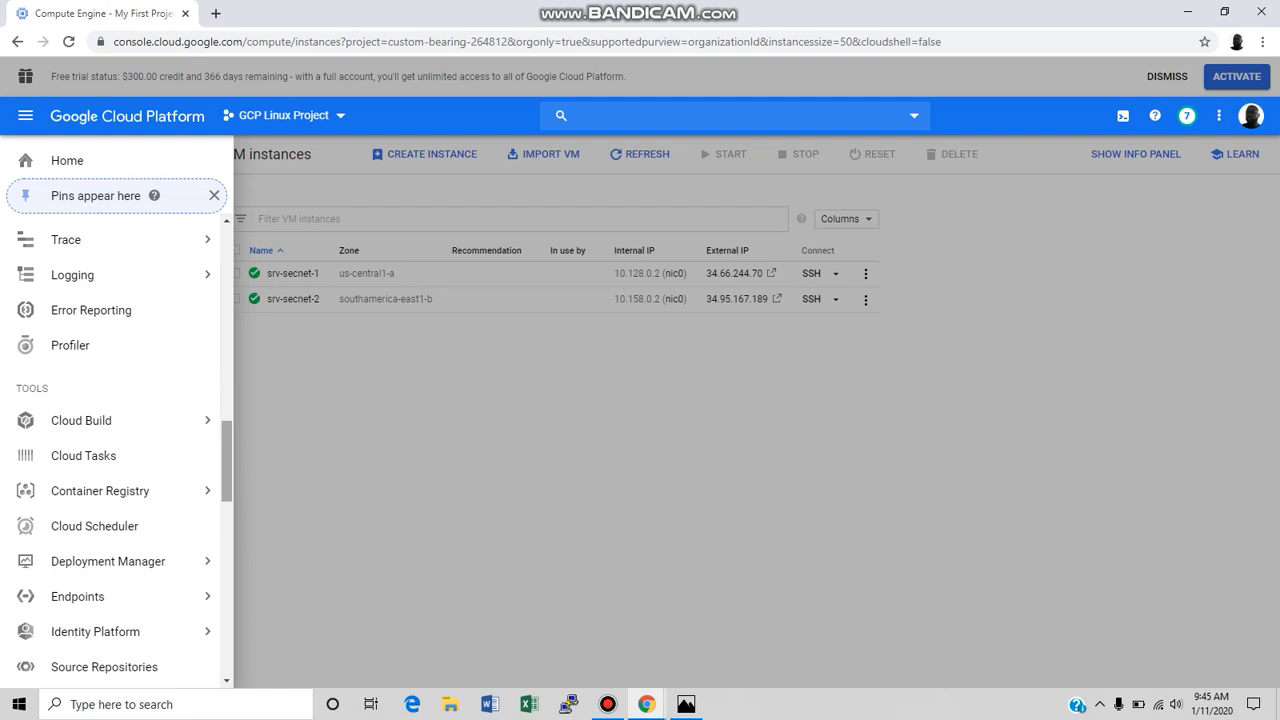
{"action": "left_click_drag", "start_coordinate": [228, 440], "coordinate": [228, 245]}
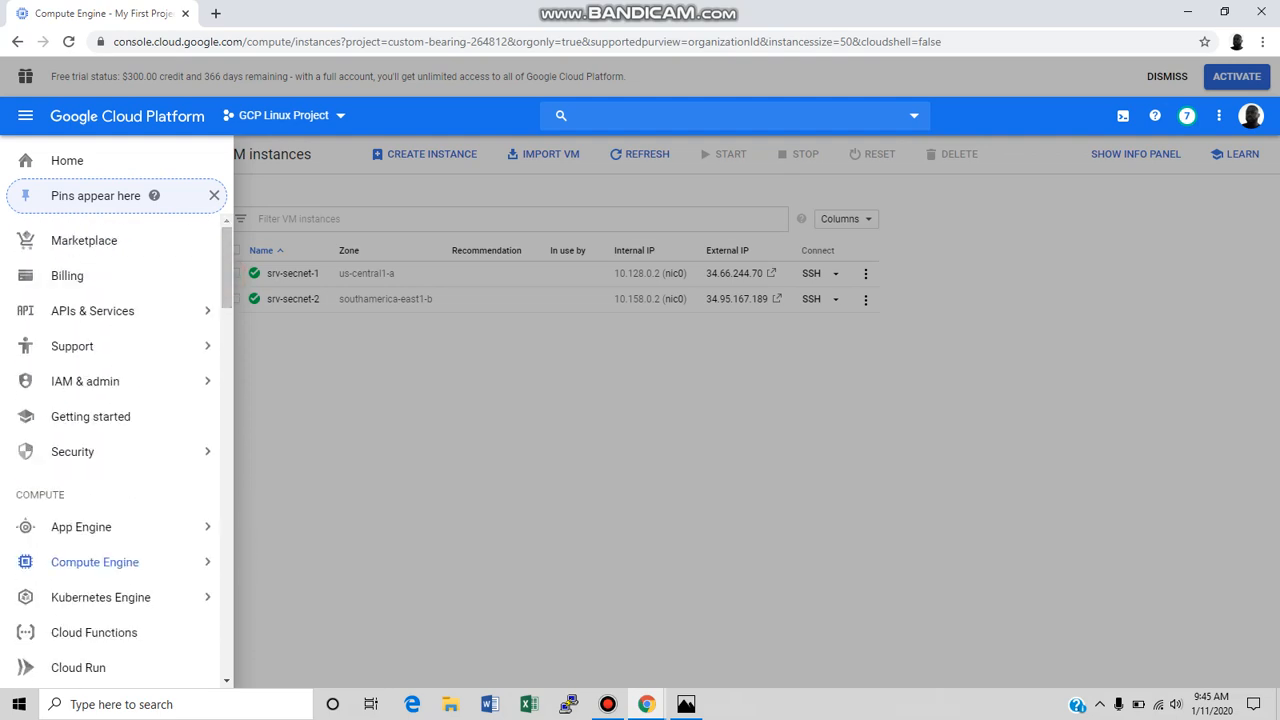
Browse the Security pages, including Security Command Center, Threat Detection, Context-Aware Access and Secret Manager.
{"action": "left_click", "coordinate": [150, 449]}
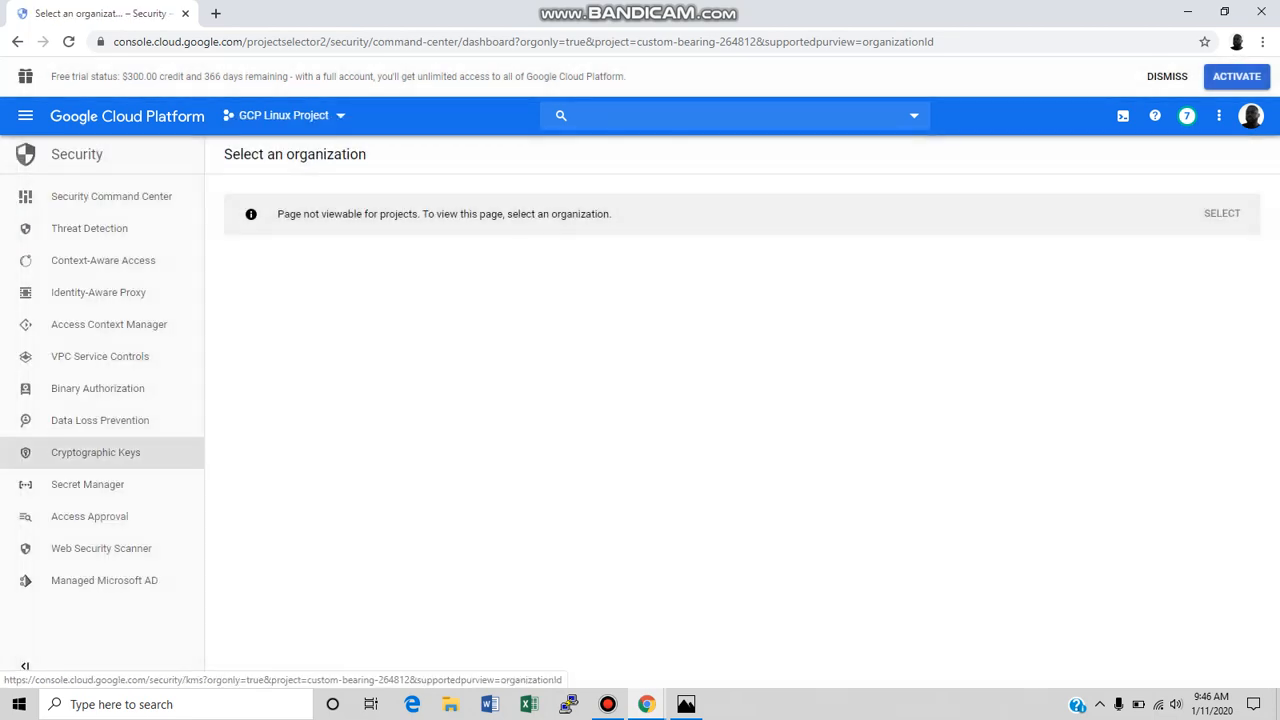
{"action": "left_click", "coordinate": [129, 229]}
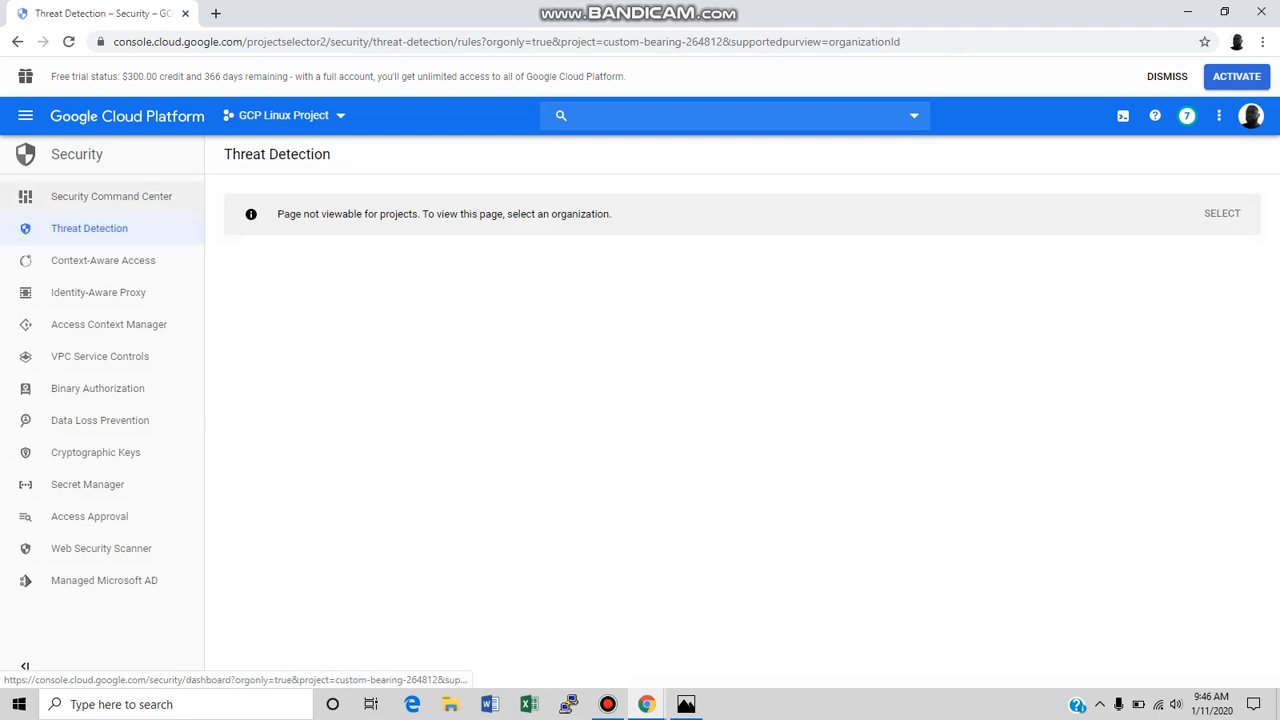
{"action": "left_click", "coordinate": [157, 196]}
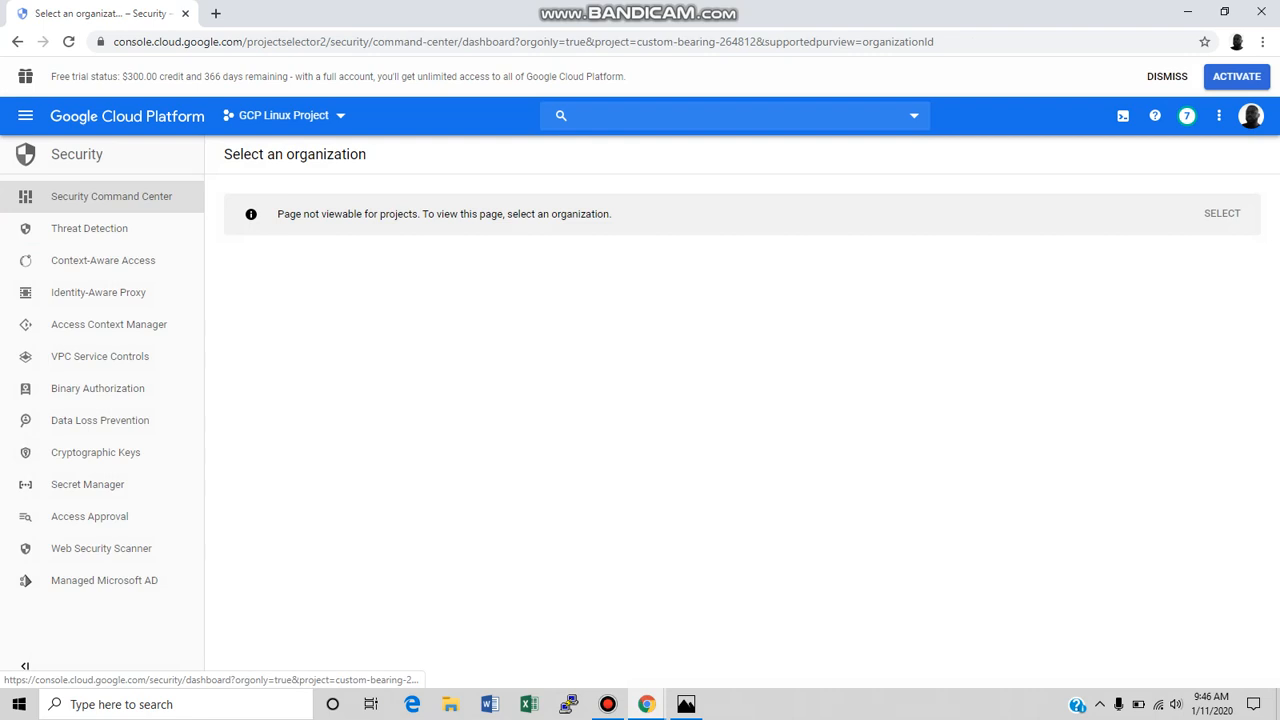
{"action": "left_click", "coordinate": [155, 228]}
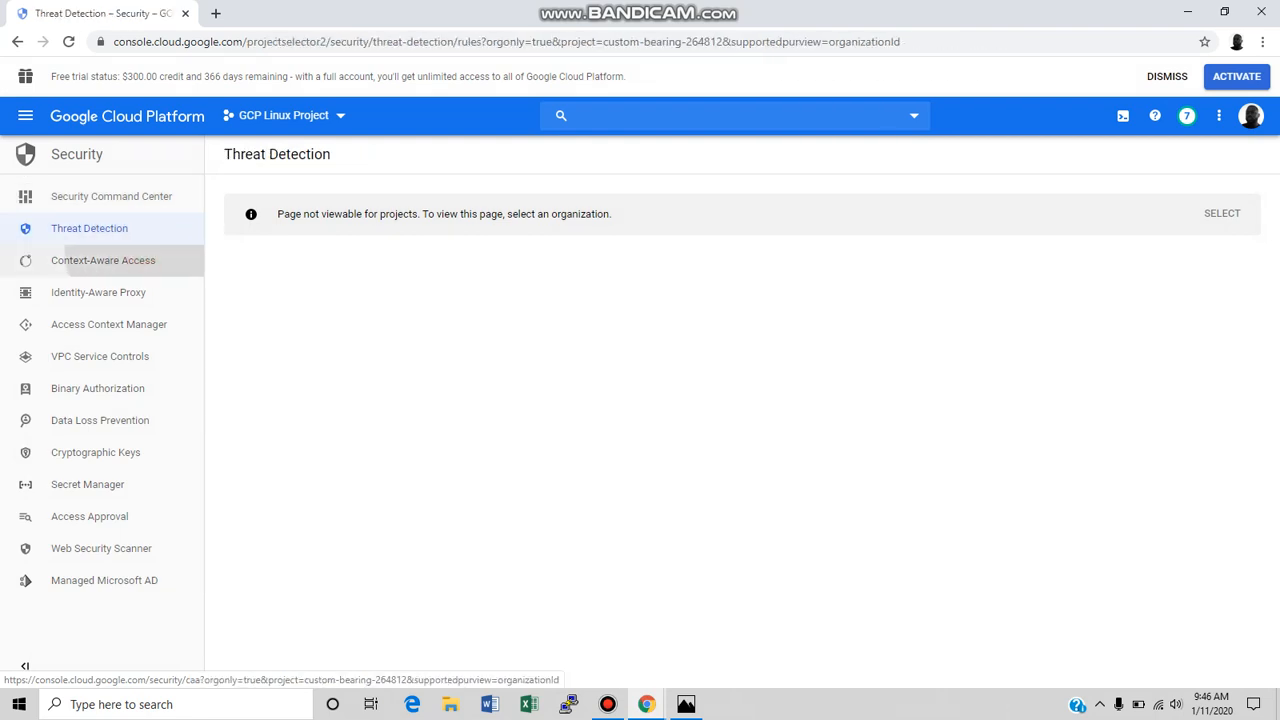
{"action": "left_click", "coordinate": [130, 260]}
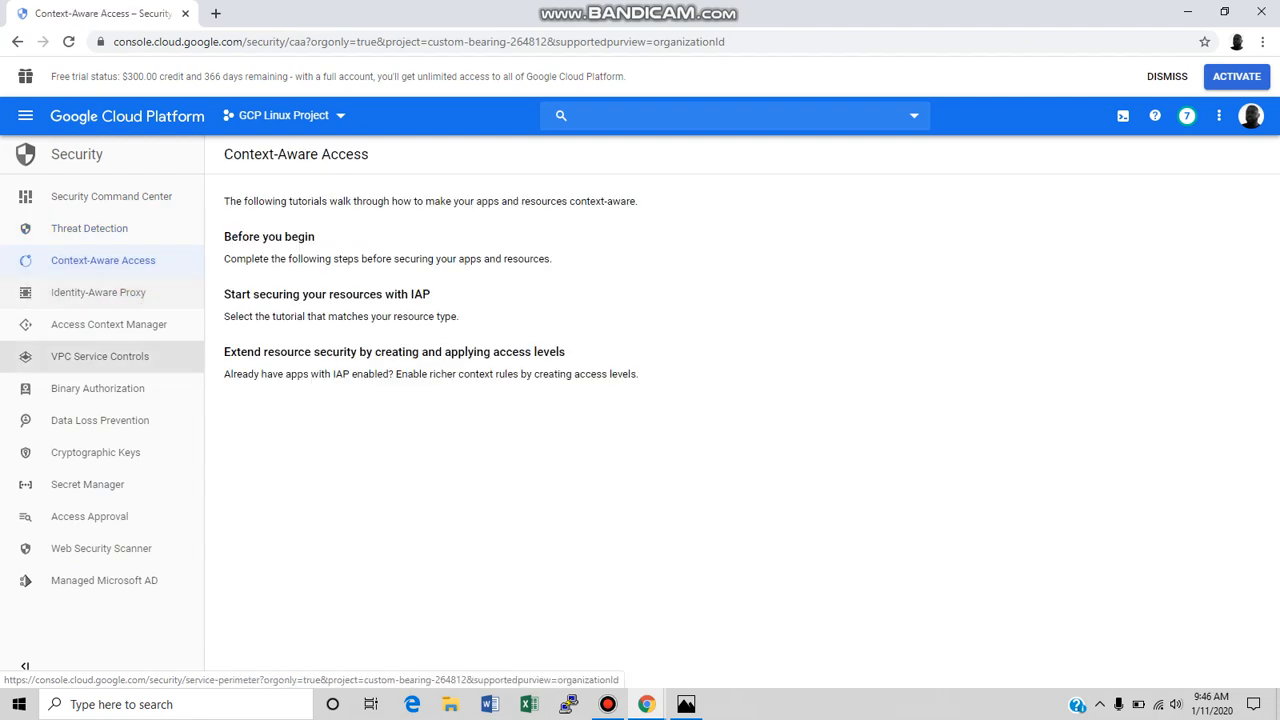
{"action": "left_click", "coordinate": [105, 484]}
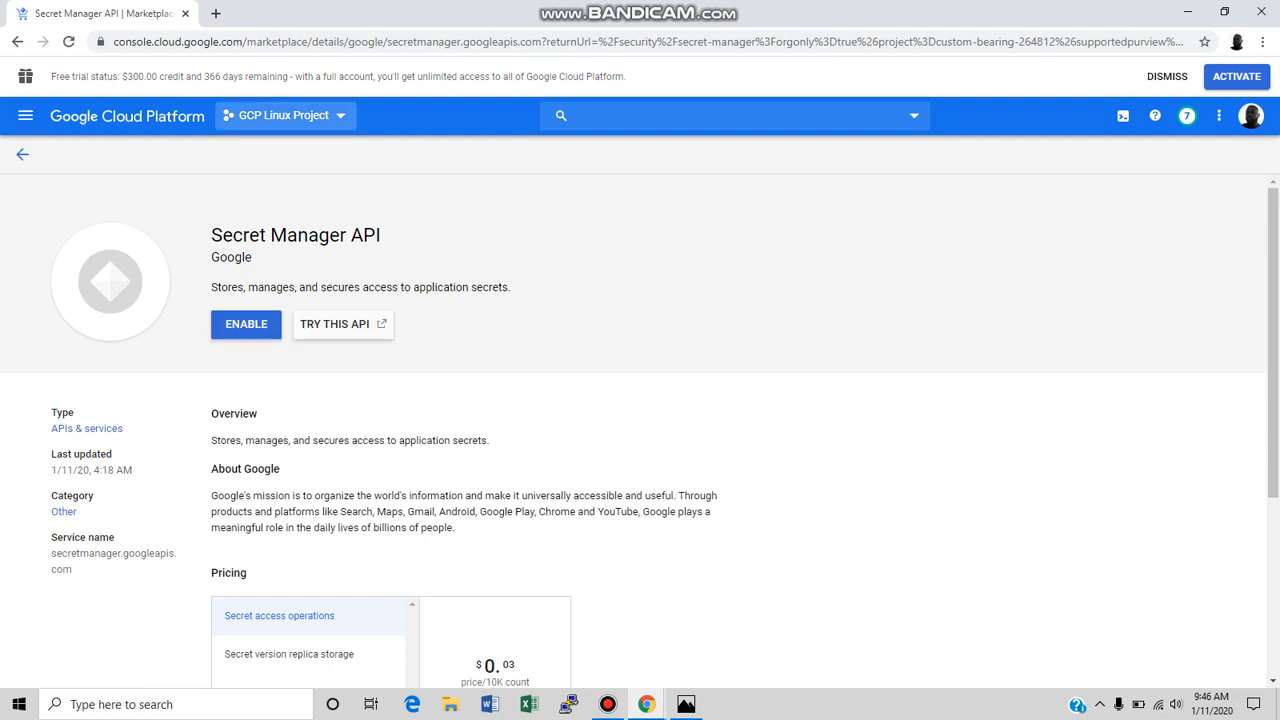
View the list of projects, keep GCP Linux Project, and go through its home dashboard to the Compute Engine VM instances.
{"action": "left_click", "coordinate": [250, 118]}
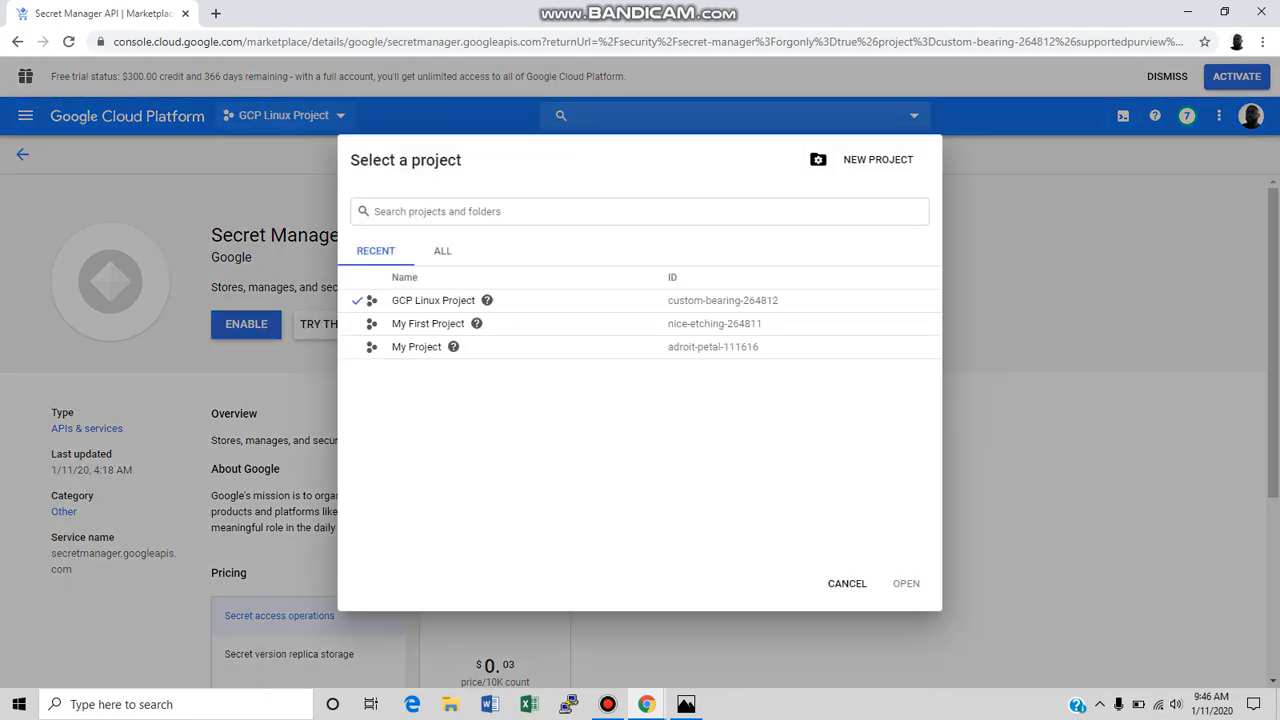
{"action": "left_click", "coordinate": [847, 583]}
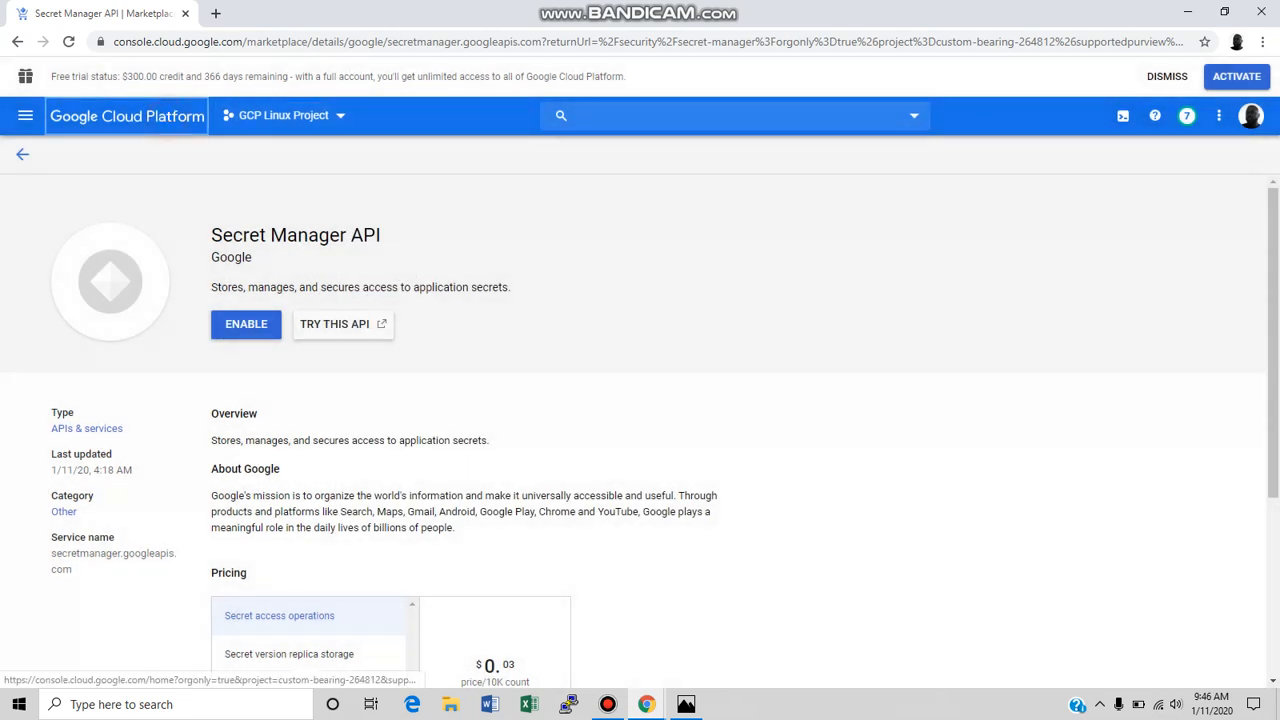
{"action": "left_click", "coordinate": [127, 116]}
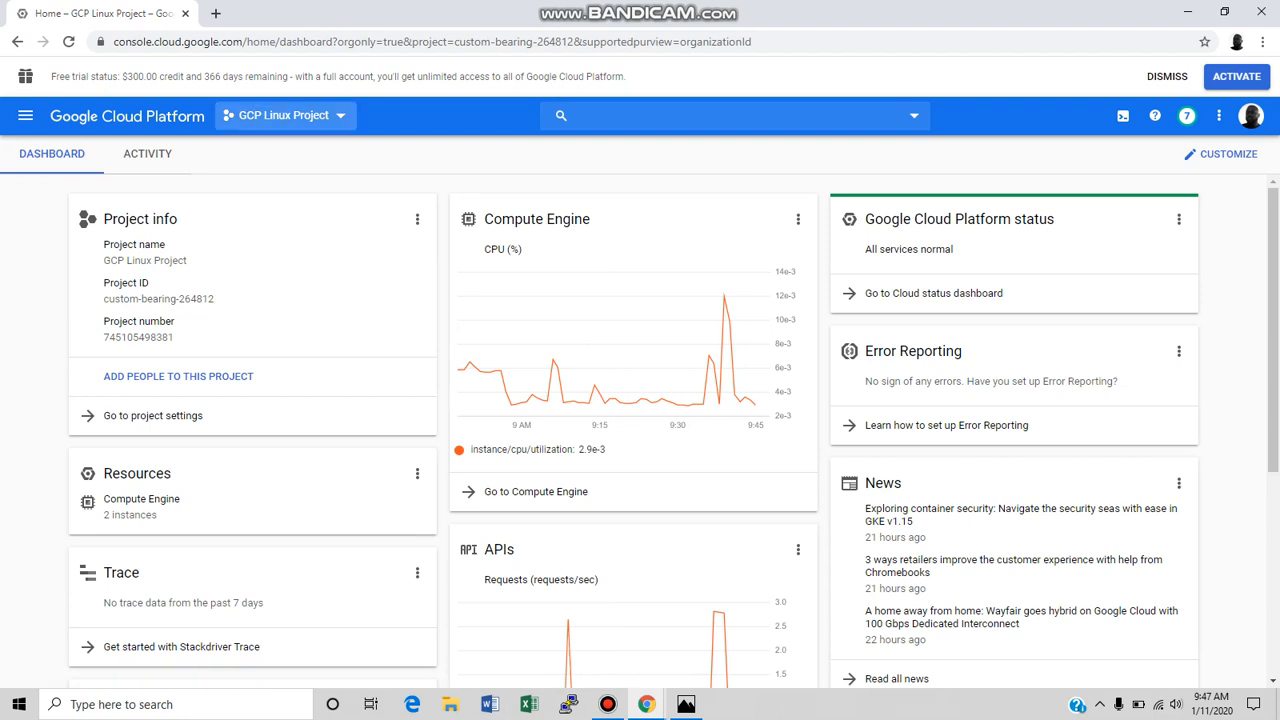
{"action": "left_click", "coordinate": [629, 494]}
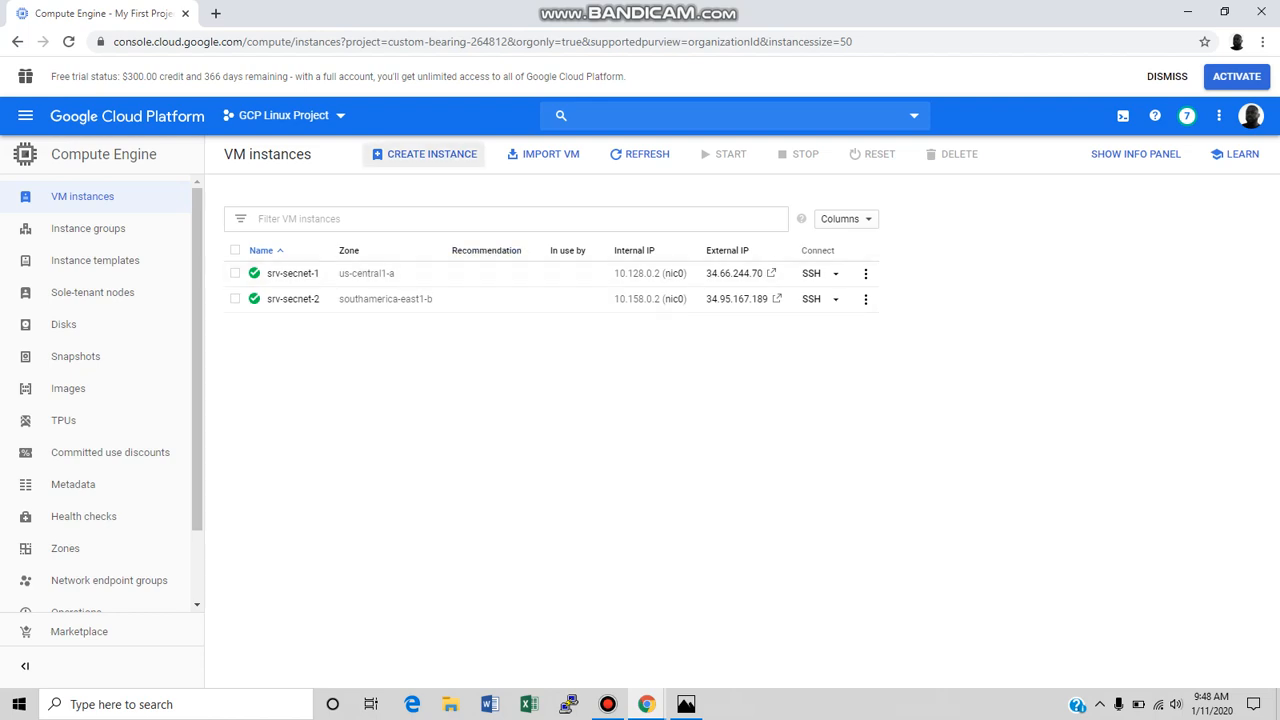
Show the info panel for the VM instances and view the permissions and labels of srv-secnet-2.
{"action": "left_click", "coordinate": [1104, 153]}
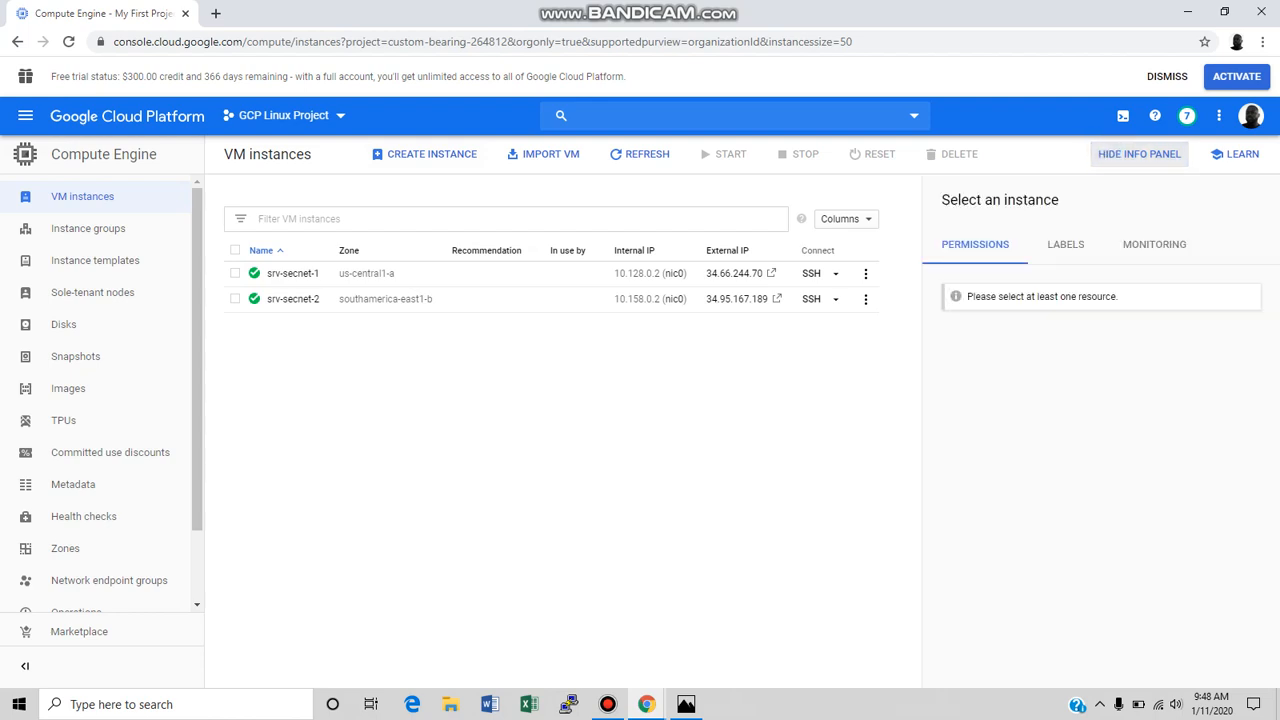
{"action": "left_click", "coordinate": [1066, 245]}
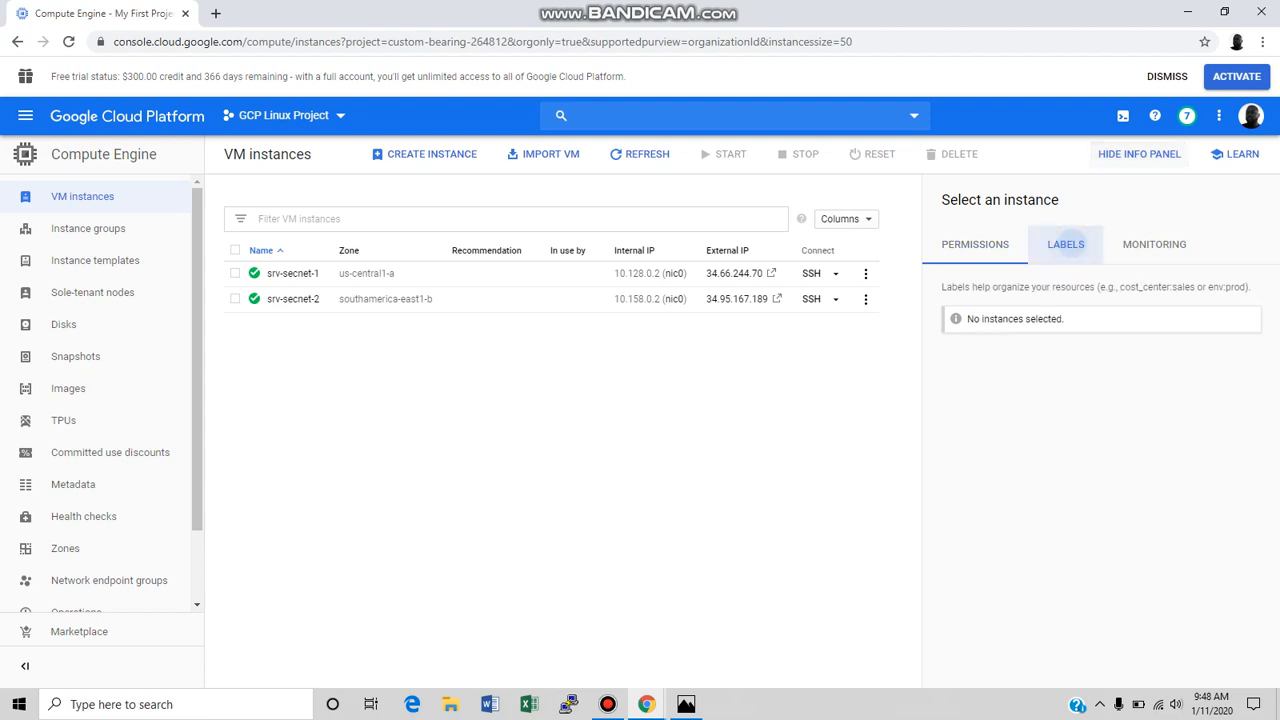
{"action": "left_click", "coordinate": [1022, 247]}
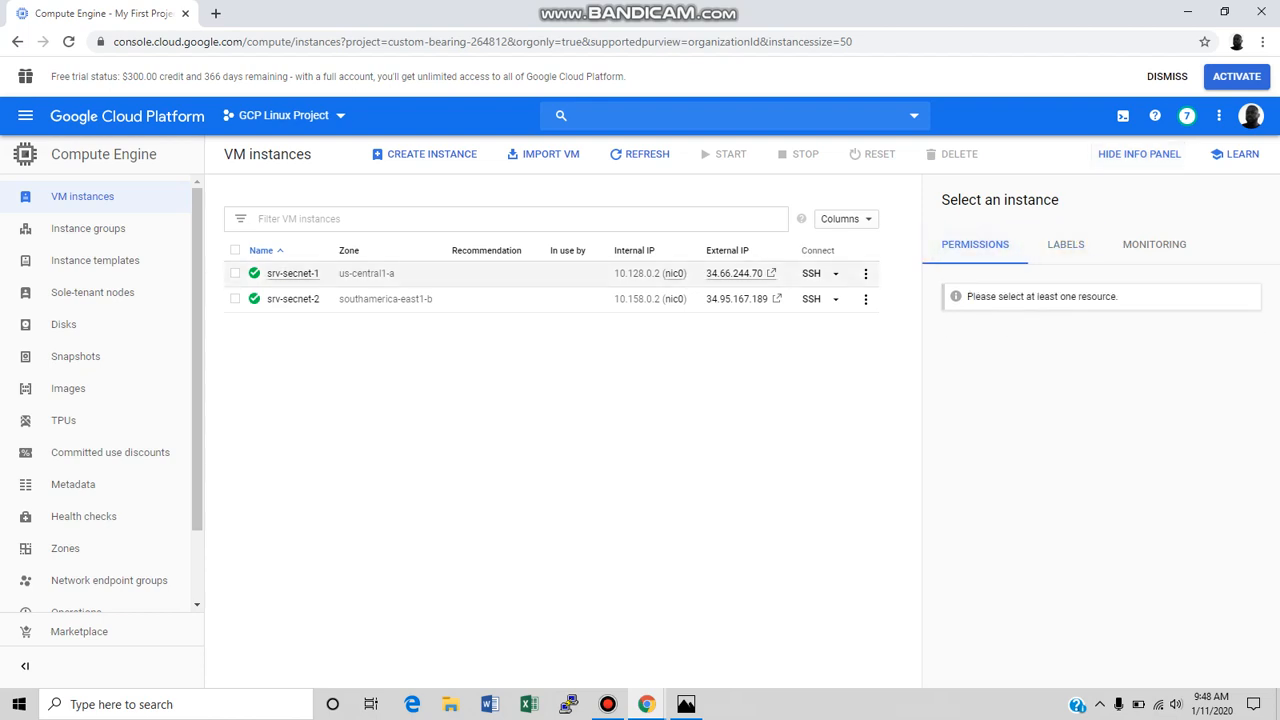
{"action": "left_click", "coordinate": [235, 298]}
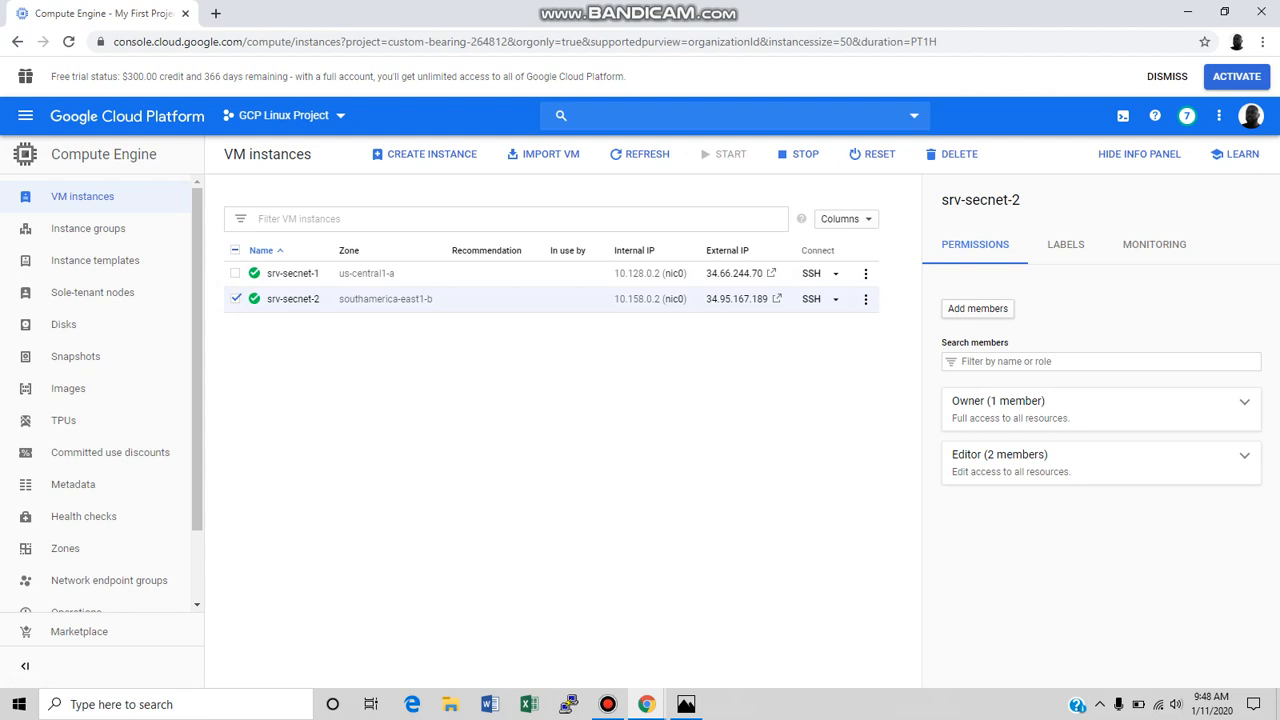
{"action": "left_click", "coordinate": [1088, 246]}
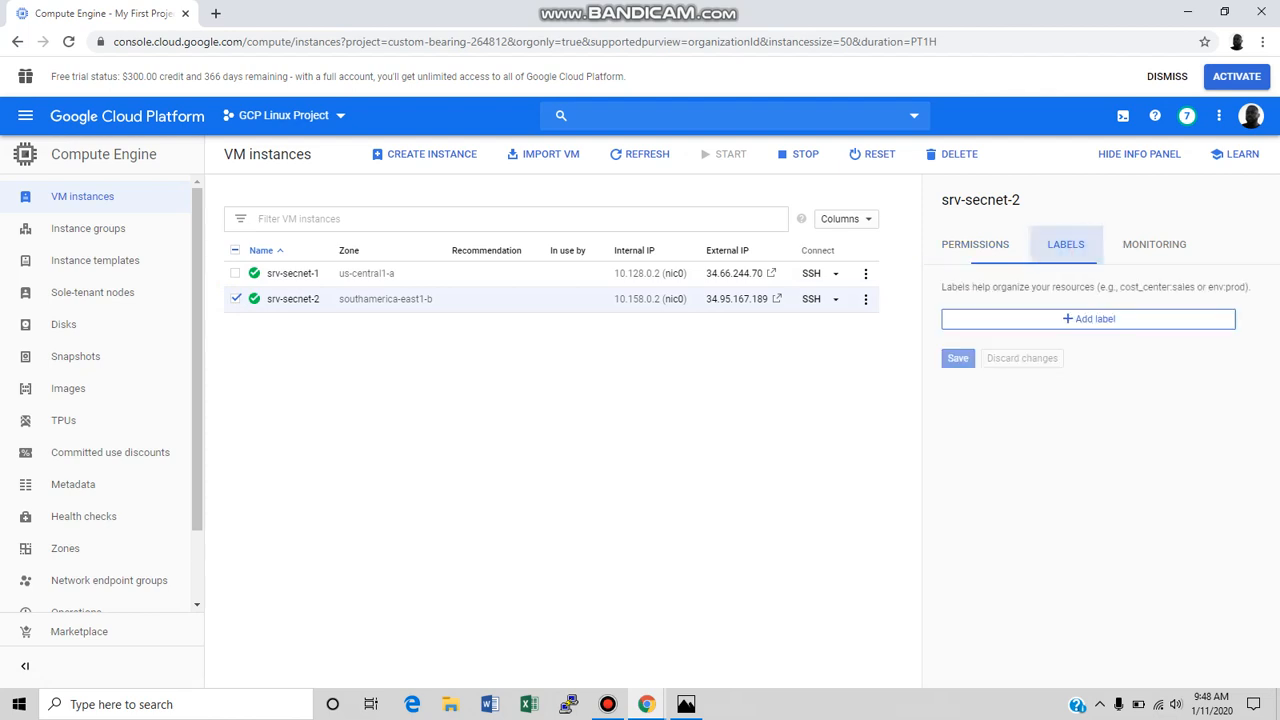
Examine the CPU, network and disk monitoring charts of srv-secnet-2, and hide the info panel.
{"action": "left_click", "coordinate": [1111, 244]}
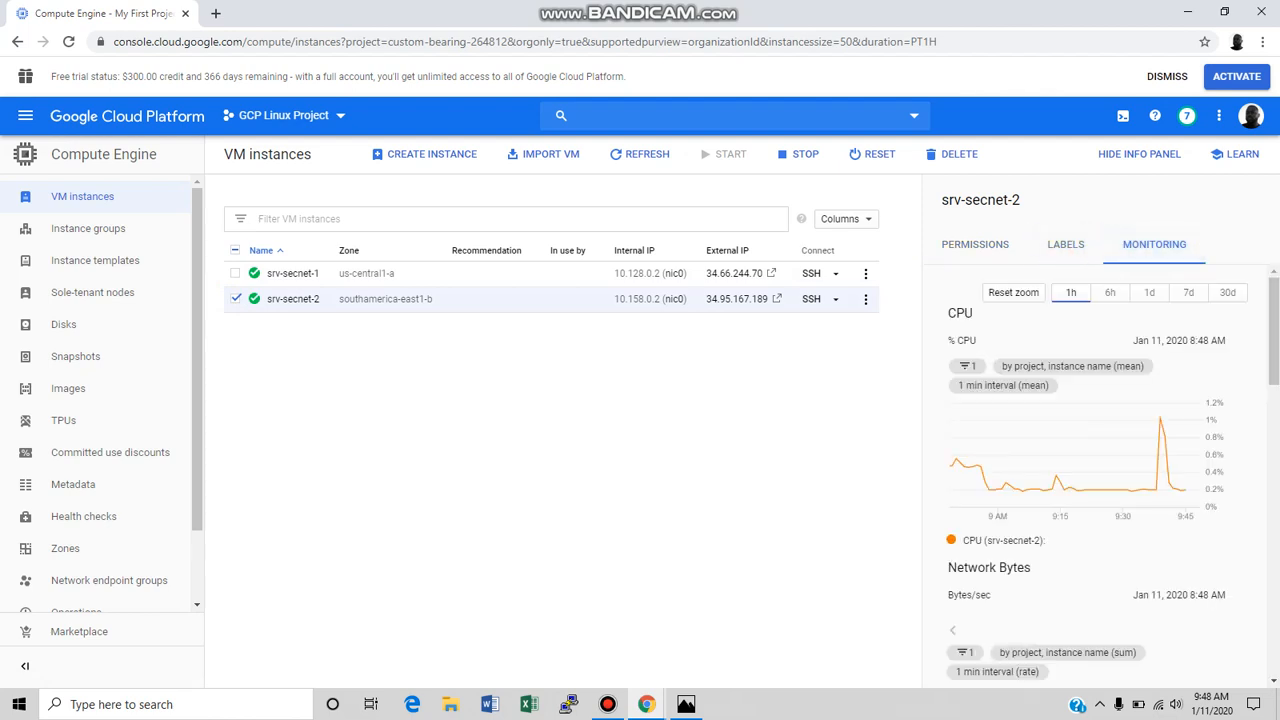
{"action": "scroll", "coordinate": [1100, 480], "scroll_direction": "down", "scroll_amount": 4}
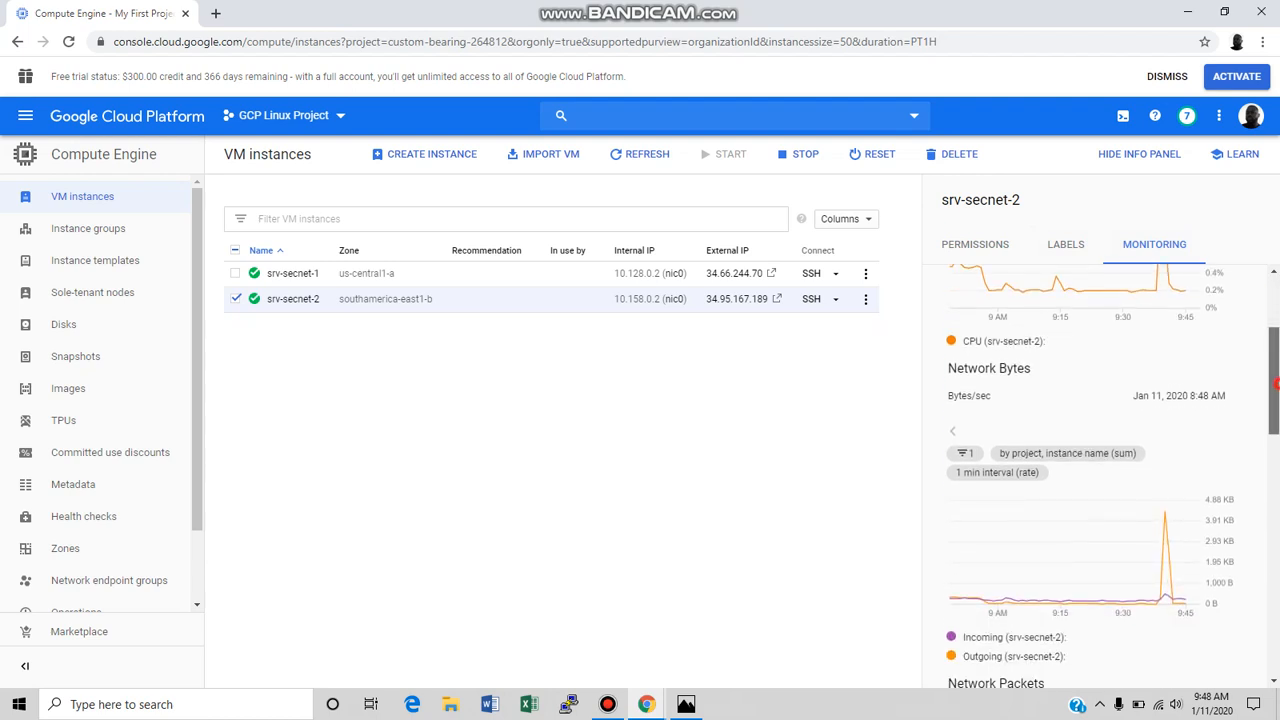
{"action": "scroll", "coordinate": [1100, 480], "scroll_direction": "down", "scroll_amount": 4}
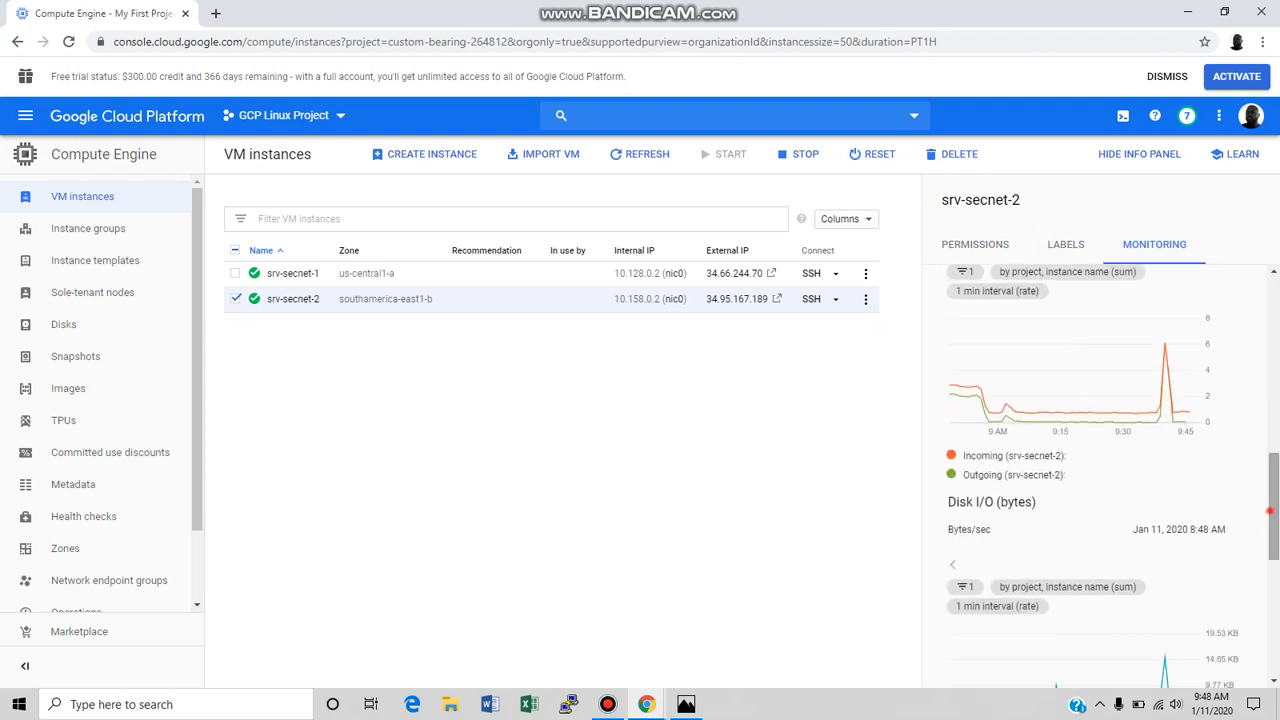
{"action": "scroll", "coordinate": [1100, 476], "scroll_direction": "down", "scroll_amount": 1}
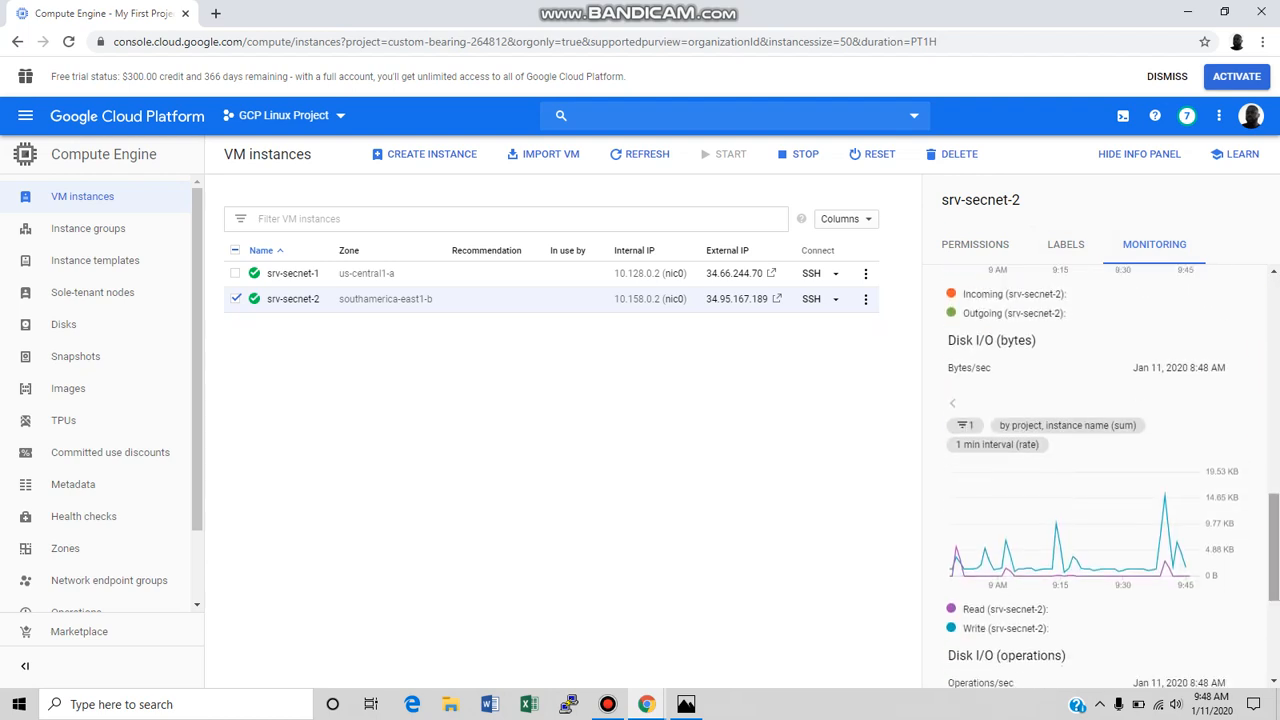
{"action": "scroll", "coordinate": [1100, 476], "scroll_direction": "down", "scroll_amount": 3}
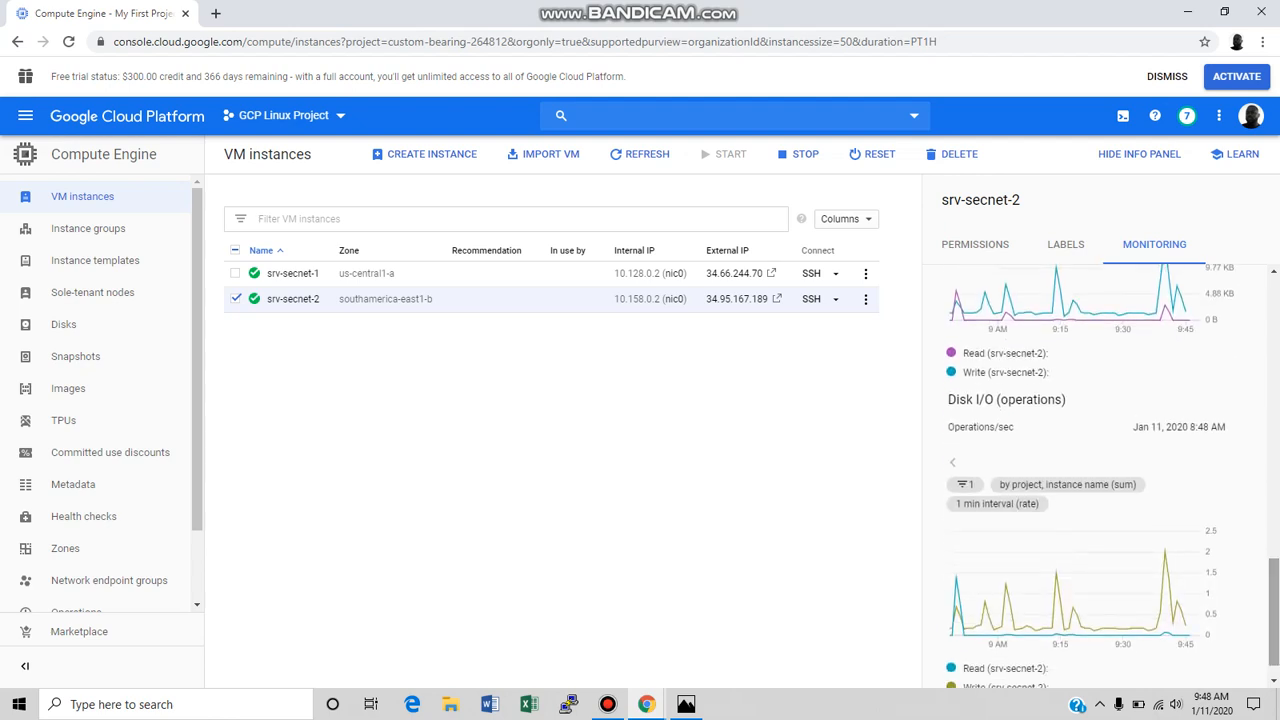
{"action": "left_click_drag", "start_coordinate": [1268, 625], "coordinate": [1275, 345]}
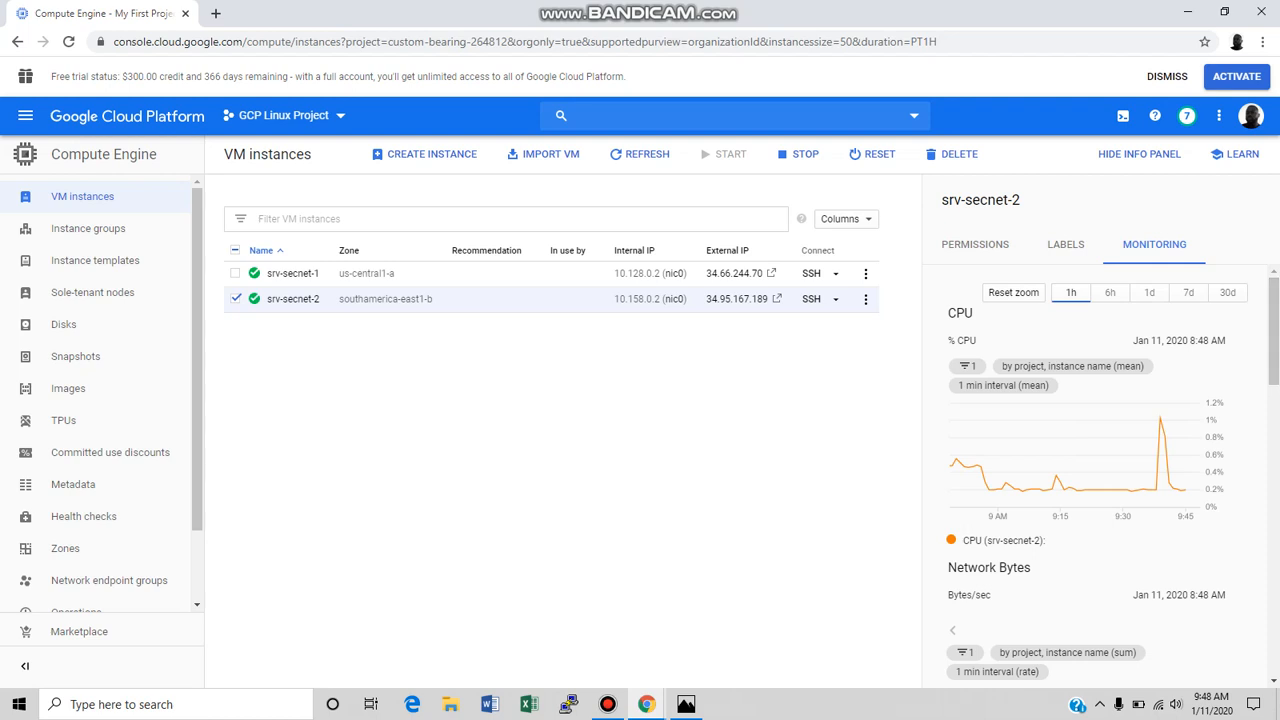
{"action": "left_click", "coordinate": [1150, 154]}
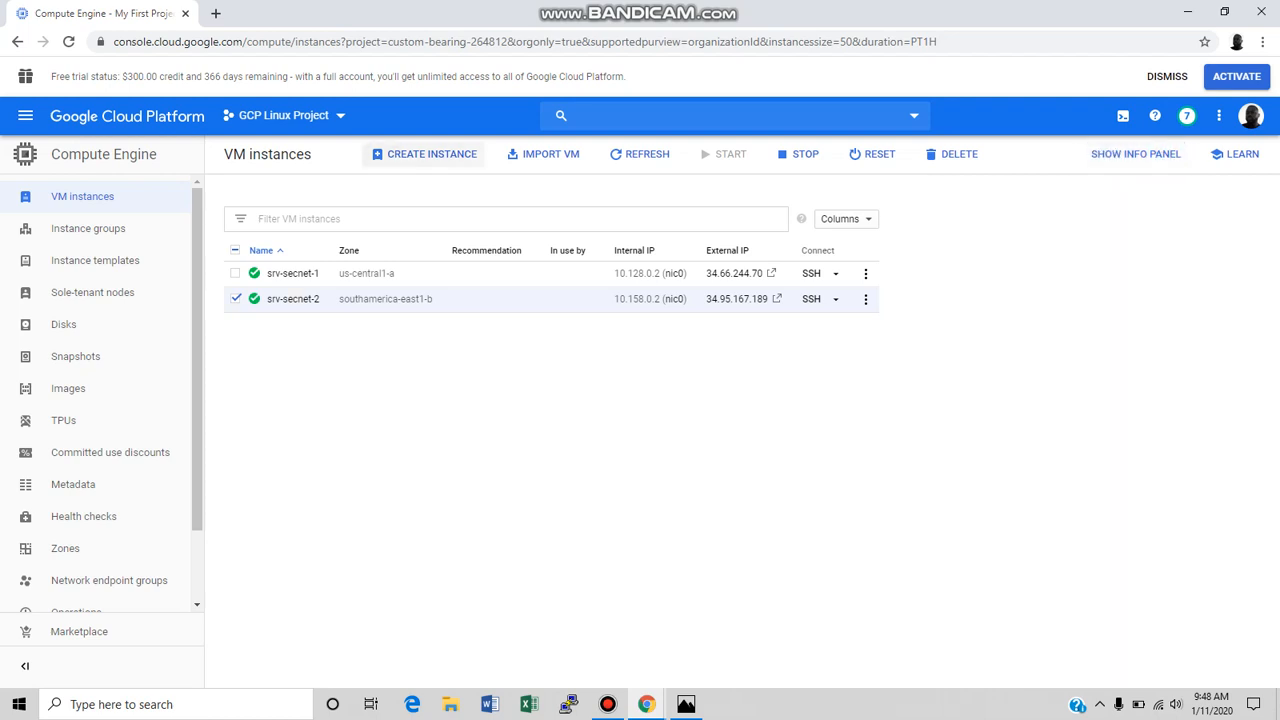
Start creating a new VM instance and view the available regions, keeping us-central1 (Iowa).
{"action": "left_click", "coordinate": [434, 156]}
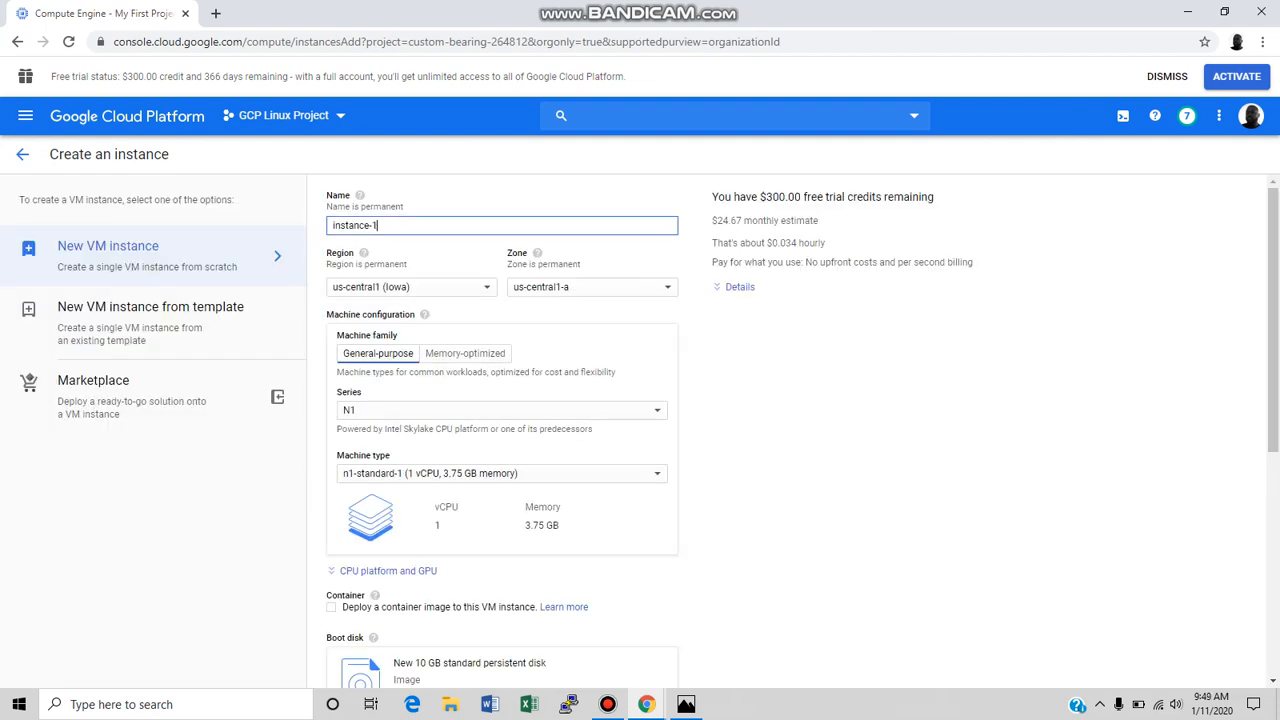
{"action": "left_click", "coordinate": [451, 283]}
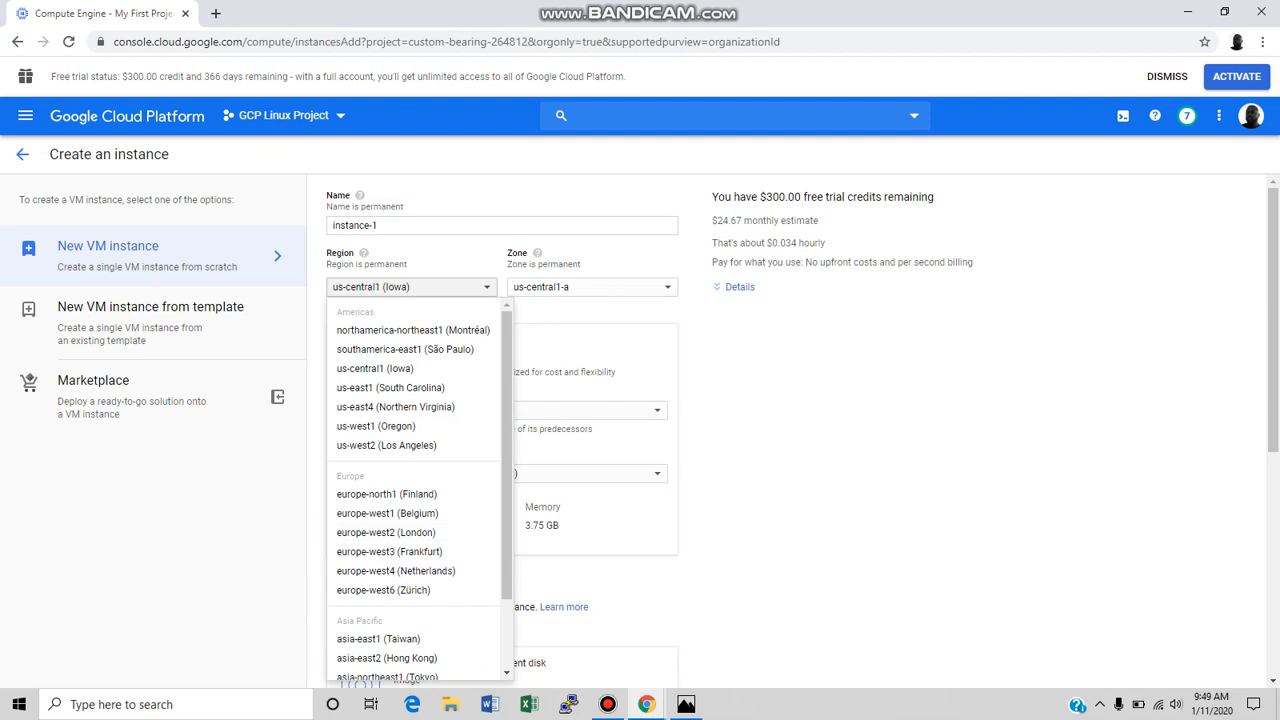
{"action": "left_click", "coordinate": [771, 417]}
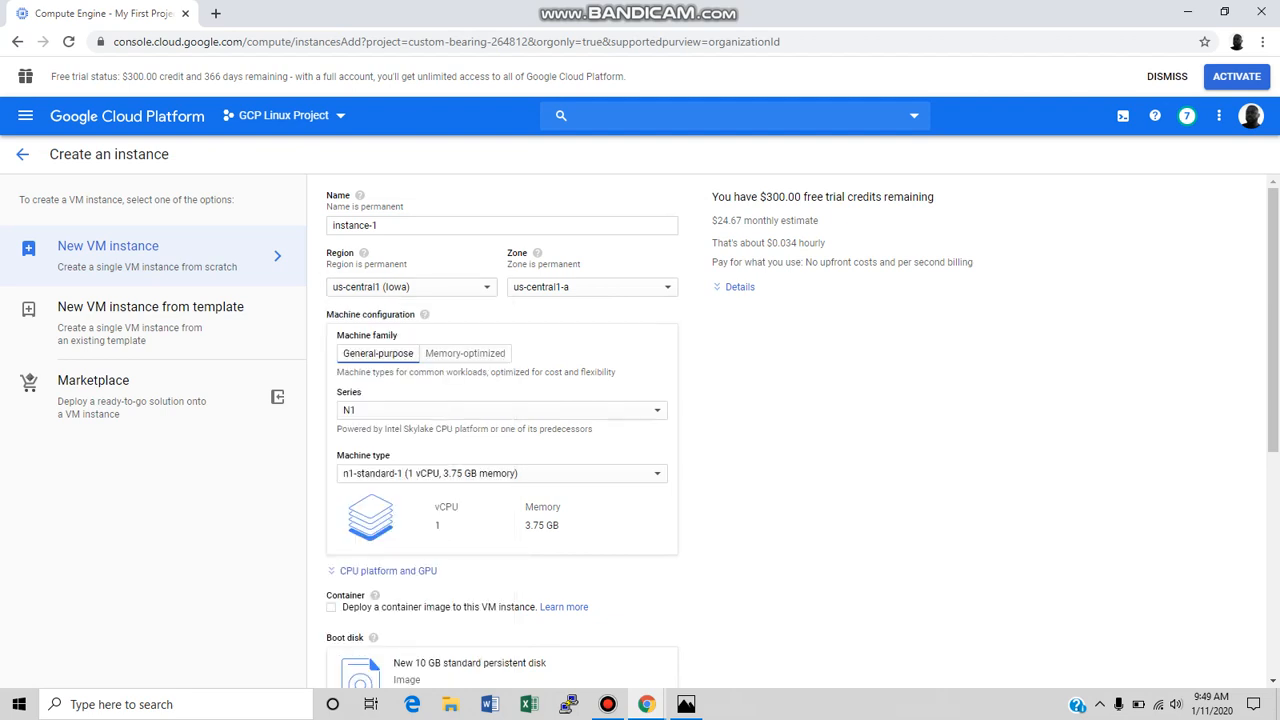
View the available machine series for the new VM instance, keeping N1.
{"action": "scroll", "coordinate": [640, 430], "scroll_direction": "down", "scroll_amount": 2}
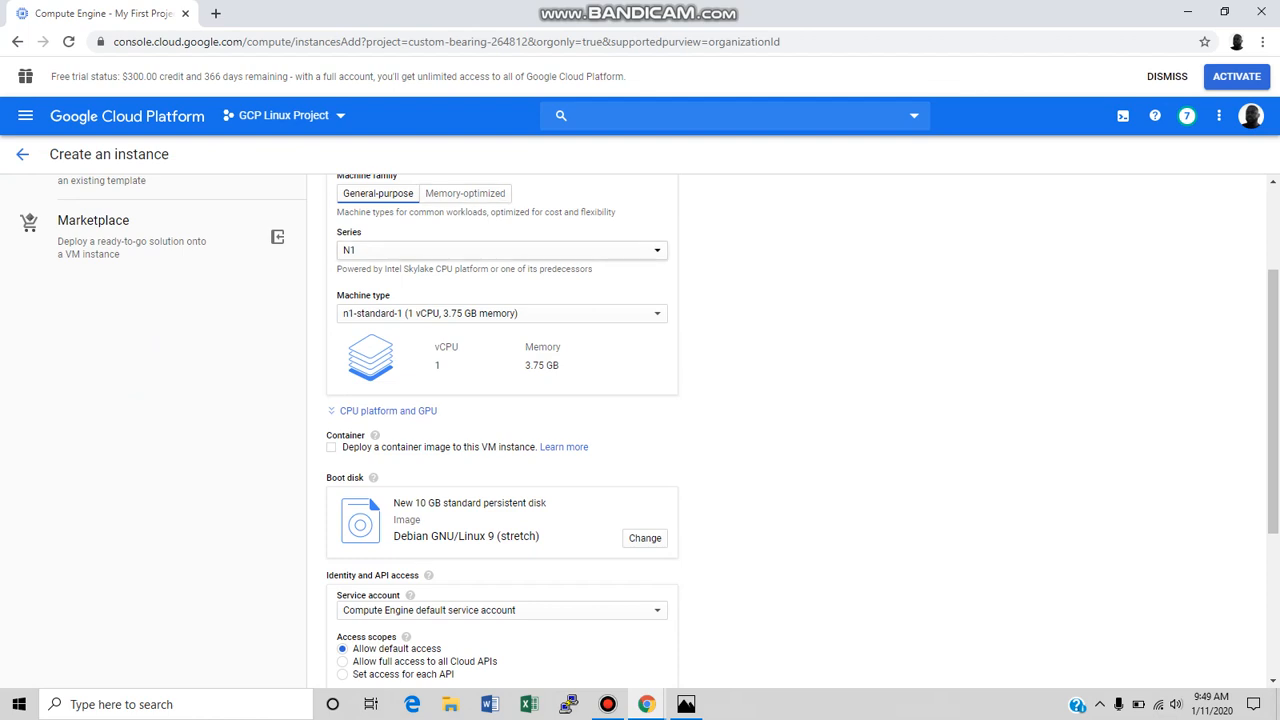
{"action": "left_click", "coordinate": [459, 252]}
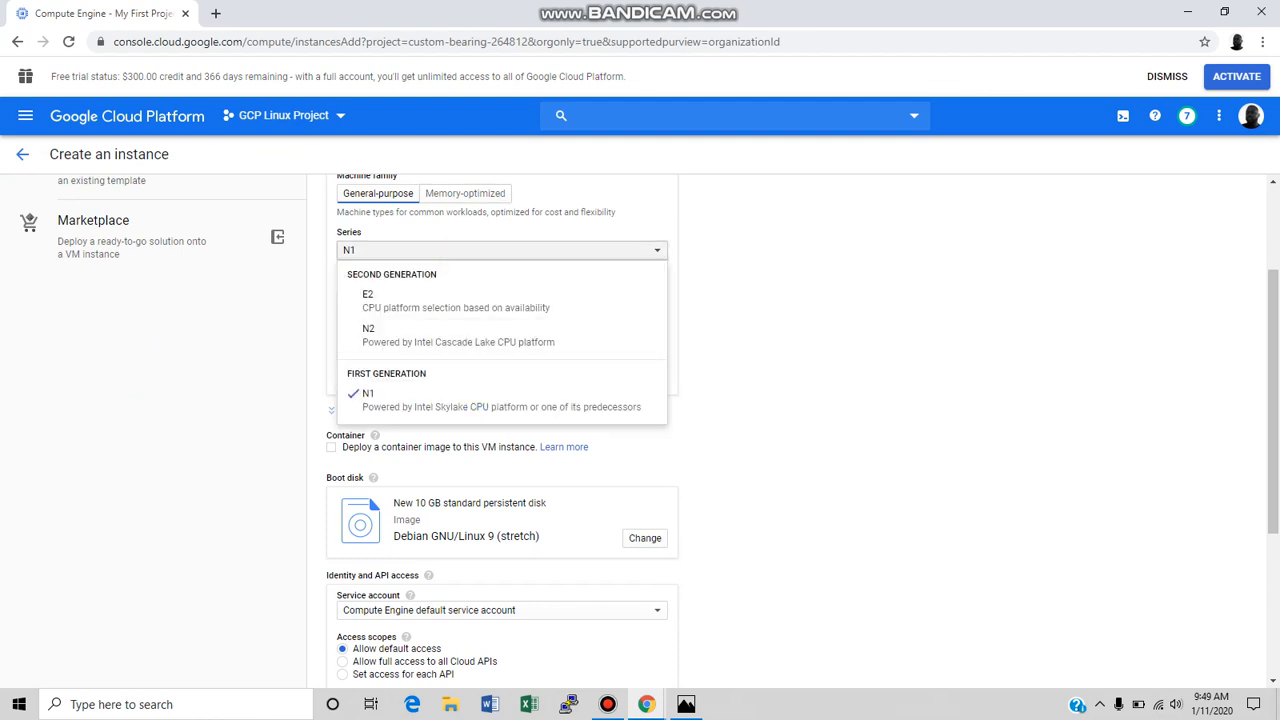
{"action": "left_click", "coordinate": [730, 354]}
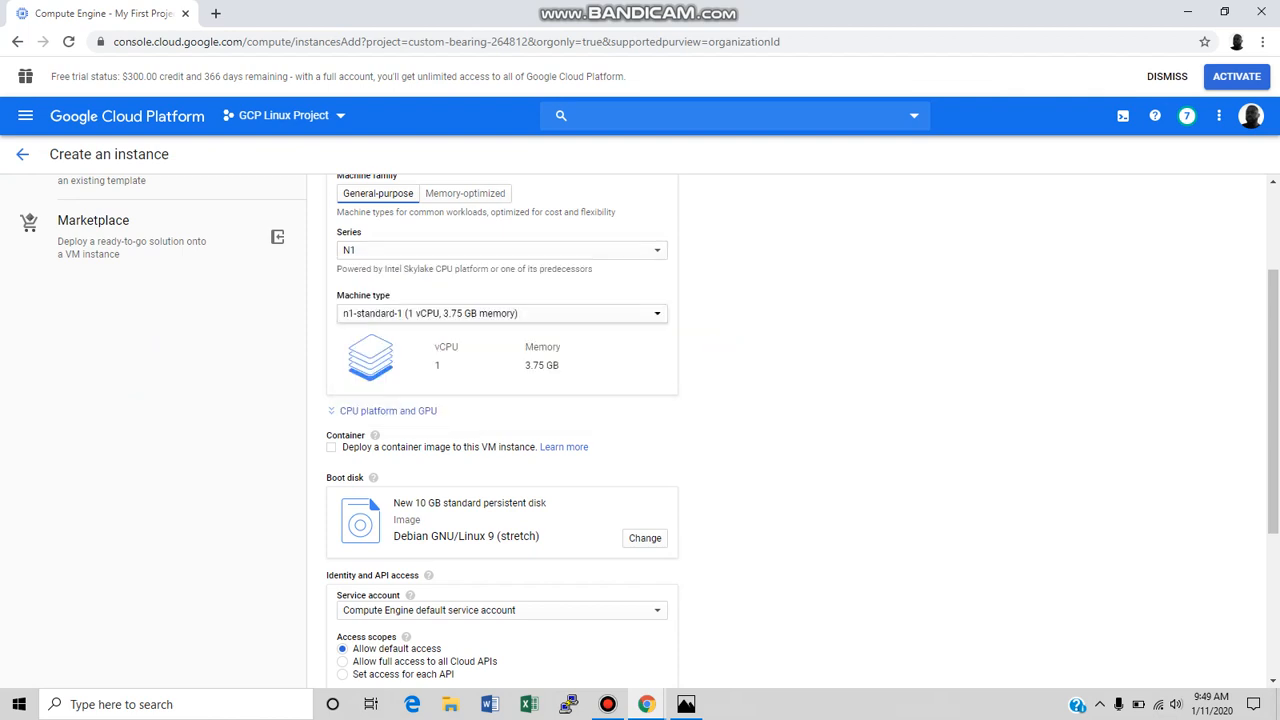
View the available machine types for the new VM instance, keeping n1-standard-1.
{"action": "left_click", "coordinate": [541, 317]}
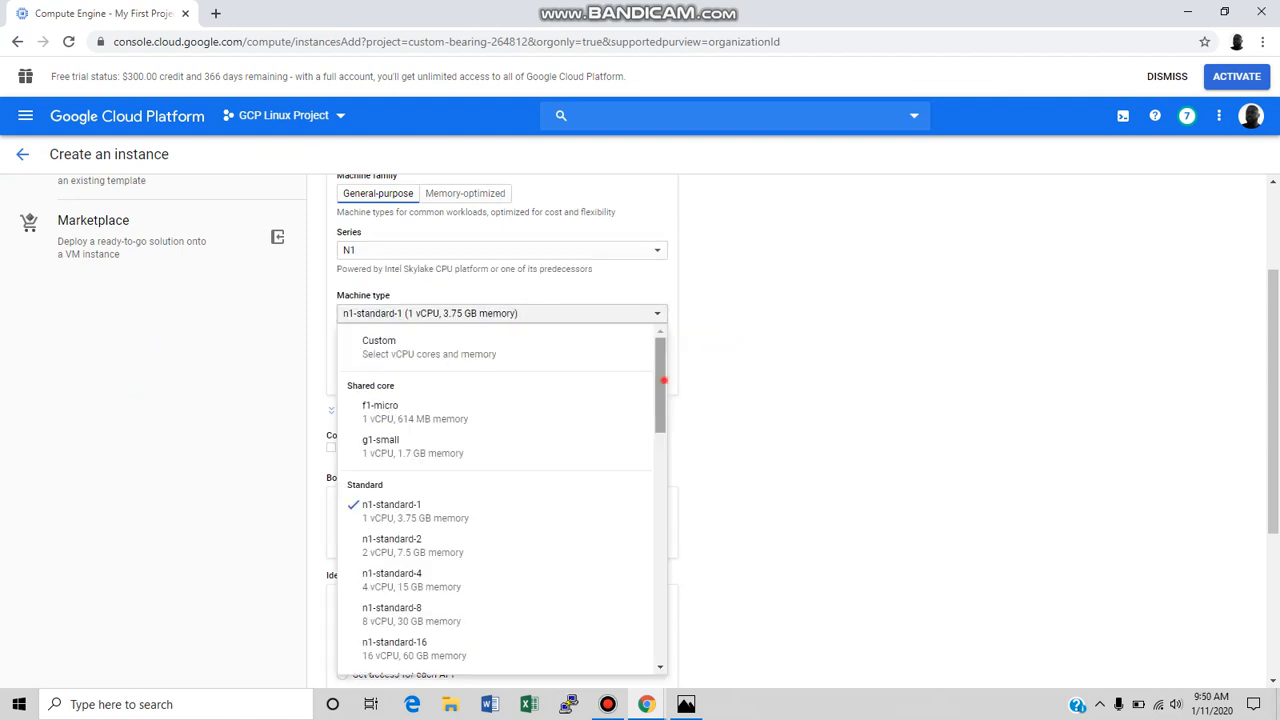
{"action": "left_click_drag", "start_coordinate": [660, 400], "coordinate": [660, 605]}
{"action": "left_click", "coordinate": [790, 526]}
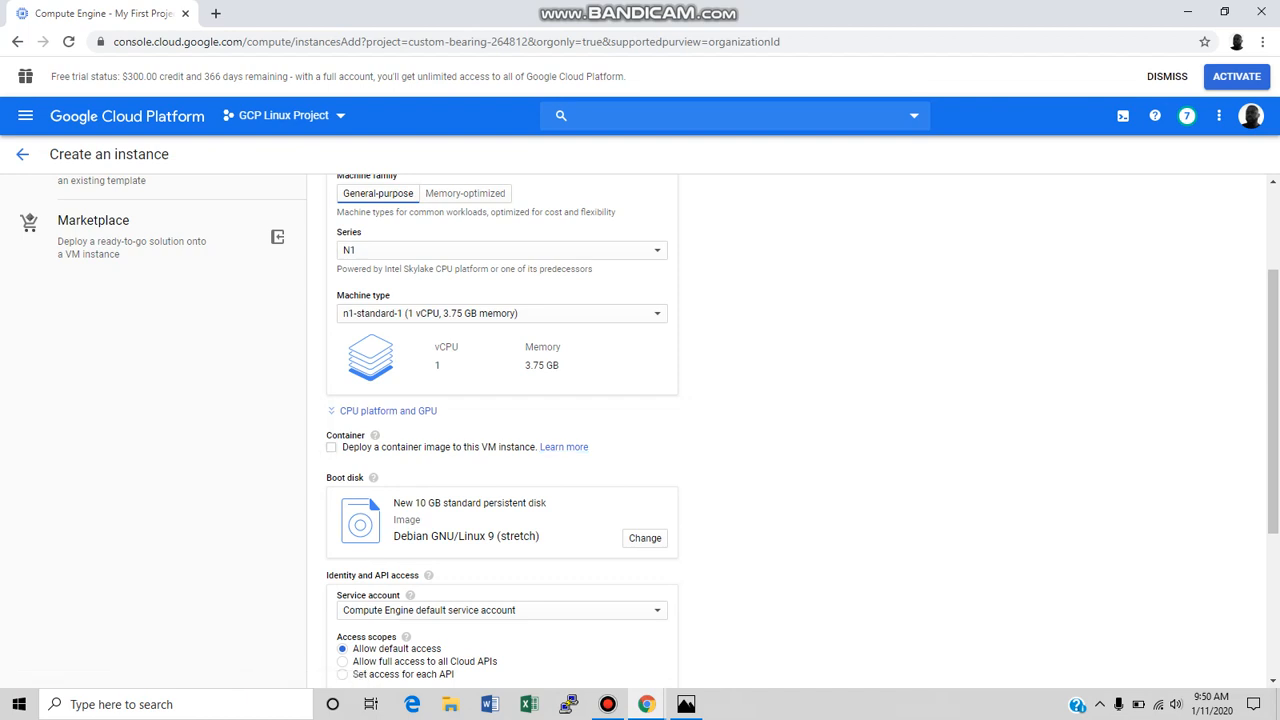
Examine the boot disk sources, covering application images, custom images, snapshots and existing disks, and return to the OS images.
{"action": "left_click", "coordinate": [645, 538]}
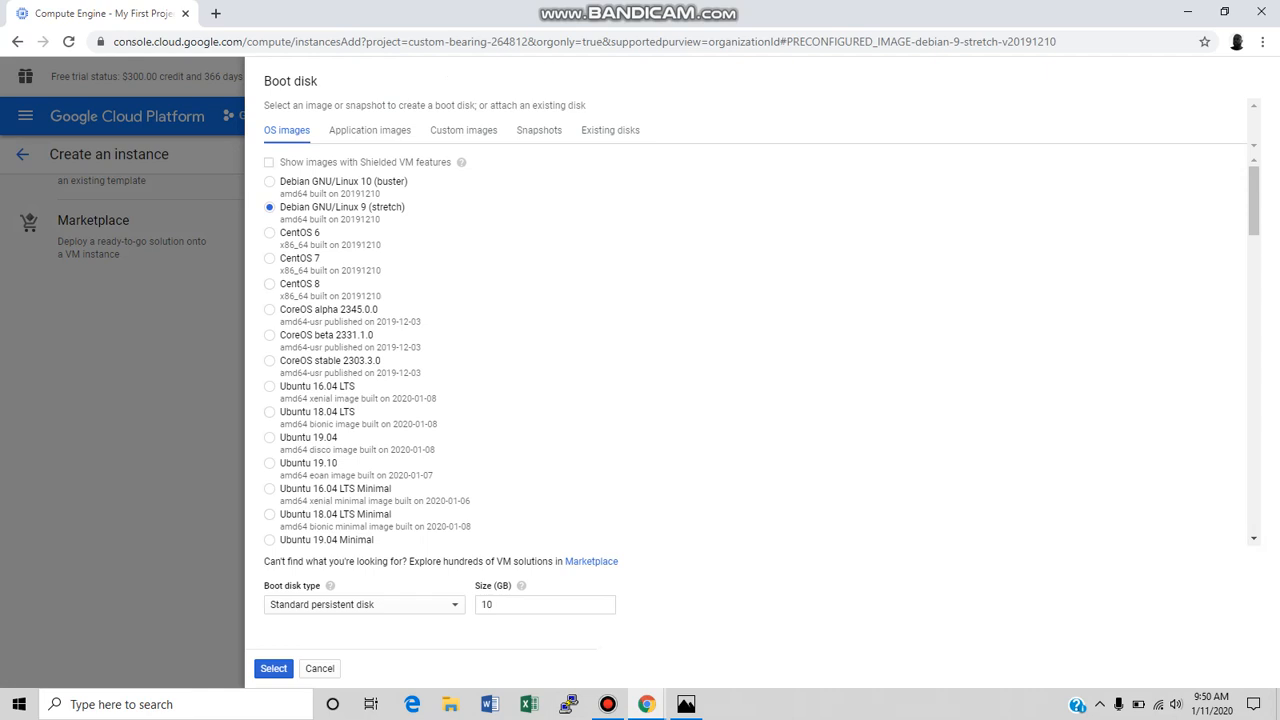
{"action": "left_click", "coordinate": [369, 131]}
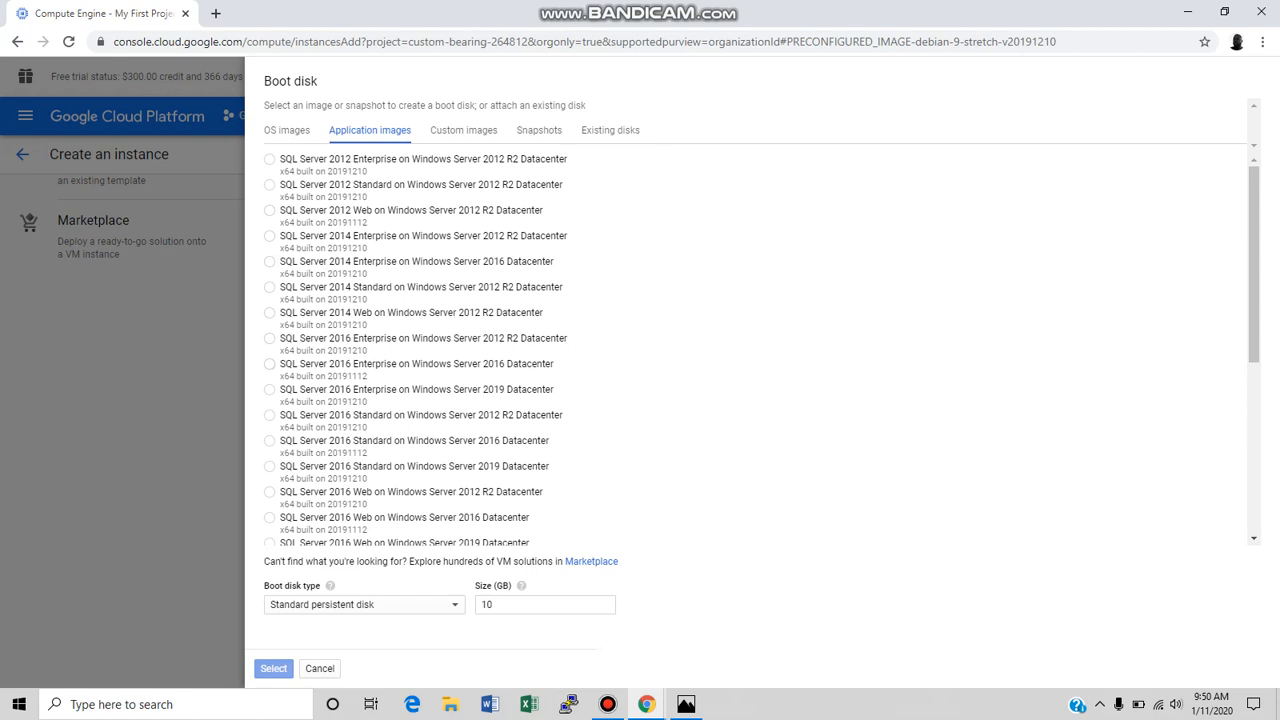
{"action": "left_click", "coordinate": [470, 131]}
{"action": "left_click", "coordinate": [488, 171]}
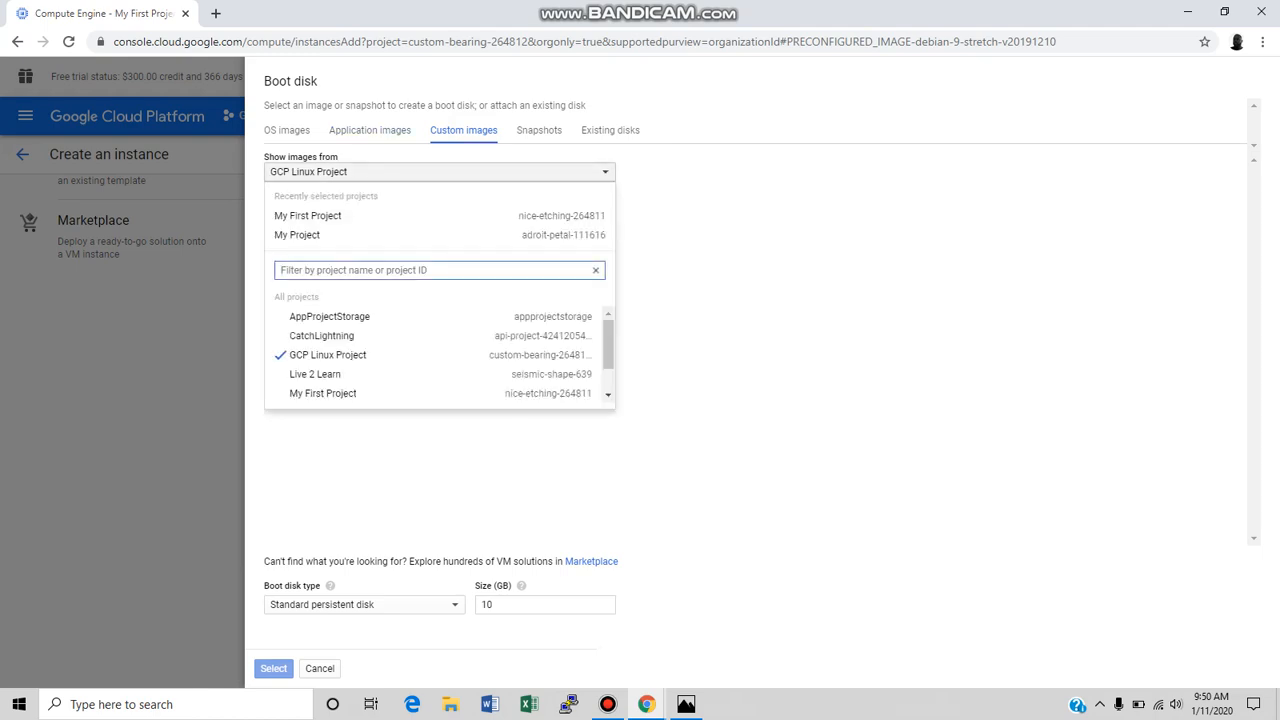
{"action": "left_click", "coordinate": [518, 130]}
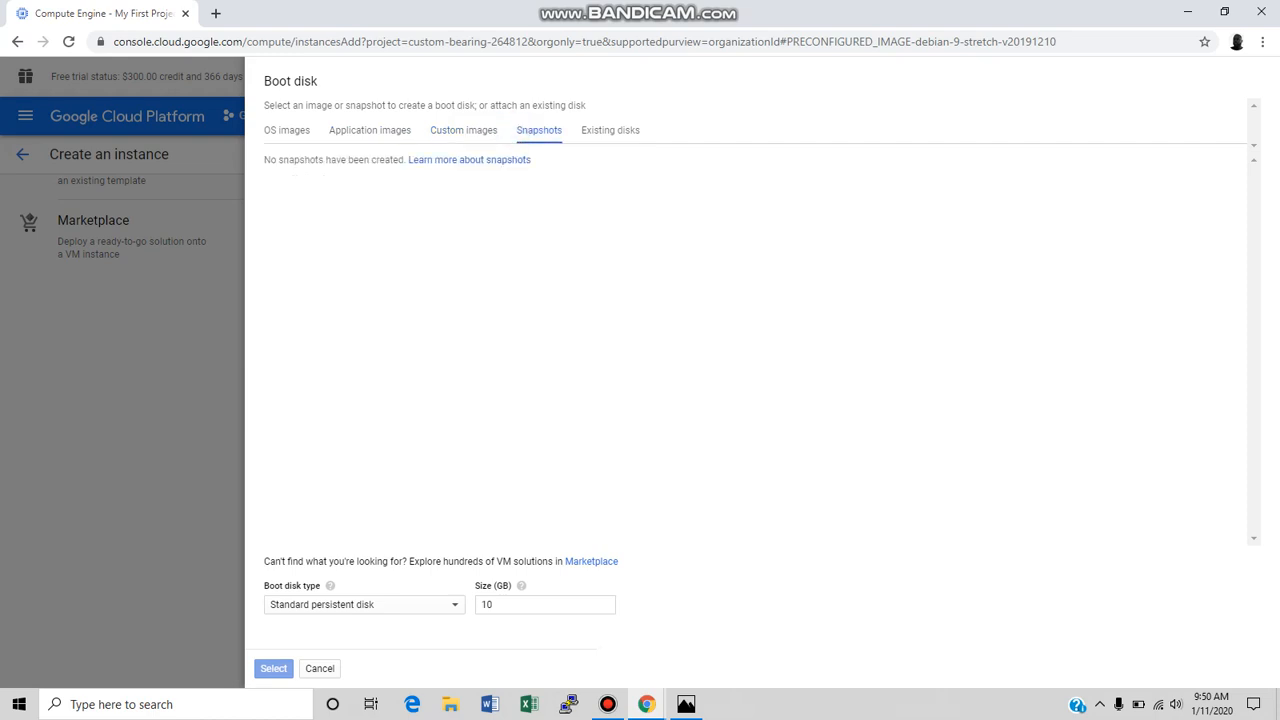
{"action": "left_click", "coordinate": [600, 130]}
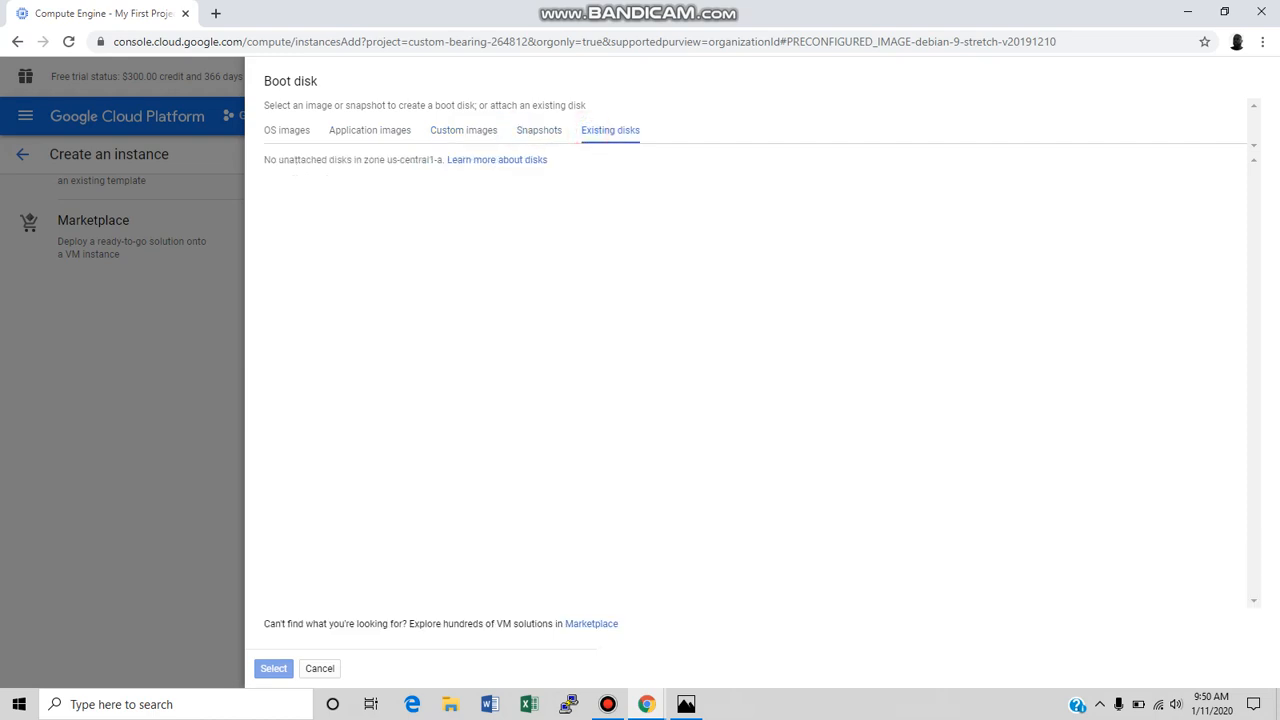
{"action": "left_click", "coordinate": [287, 130]}
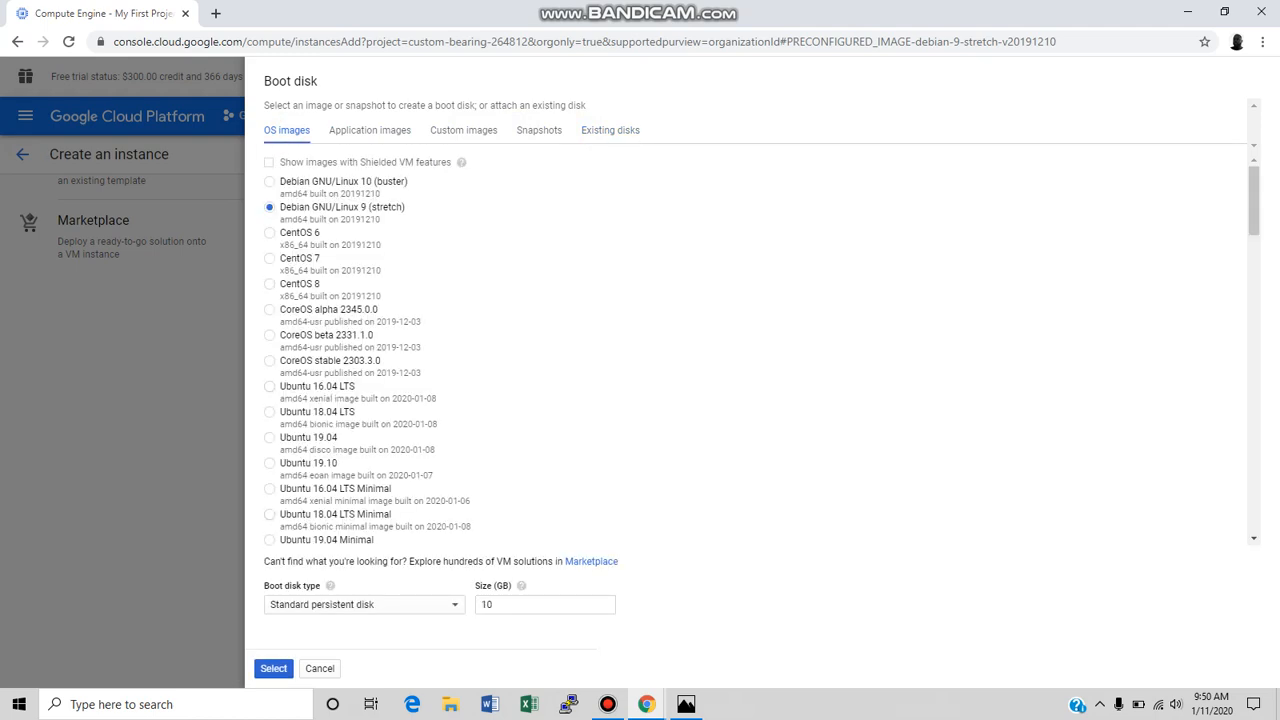
Try a boot disk size of 20 GB and set it back to 10 GB.
{"action": "left_click", "coordinate": [498, 604]}
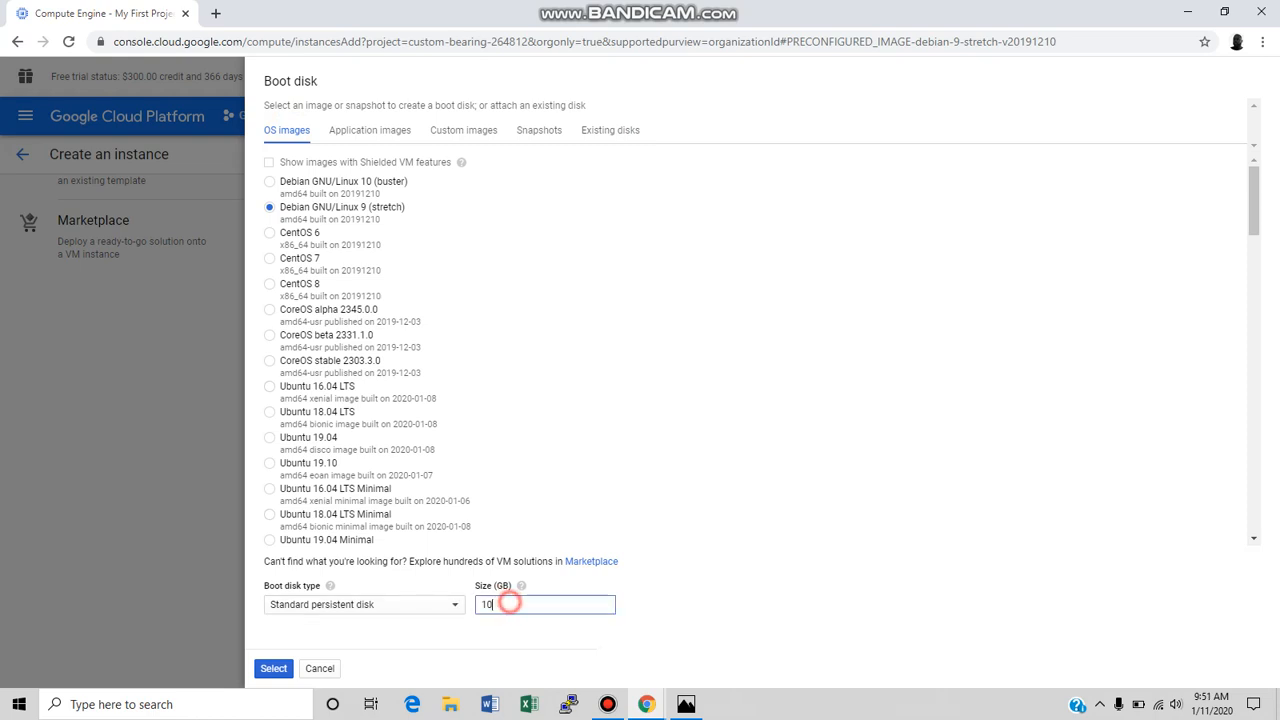
{"action": "key", "text": "BackSpace"}
{"action": "key", "text": "BackSpace"}
{"action": "type", "text": "20"}
{"action": "key", "text": "BackSpace"}
{"action": "key", "text": "BackSpace"}
{"action": "type", "text": "10"}
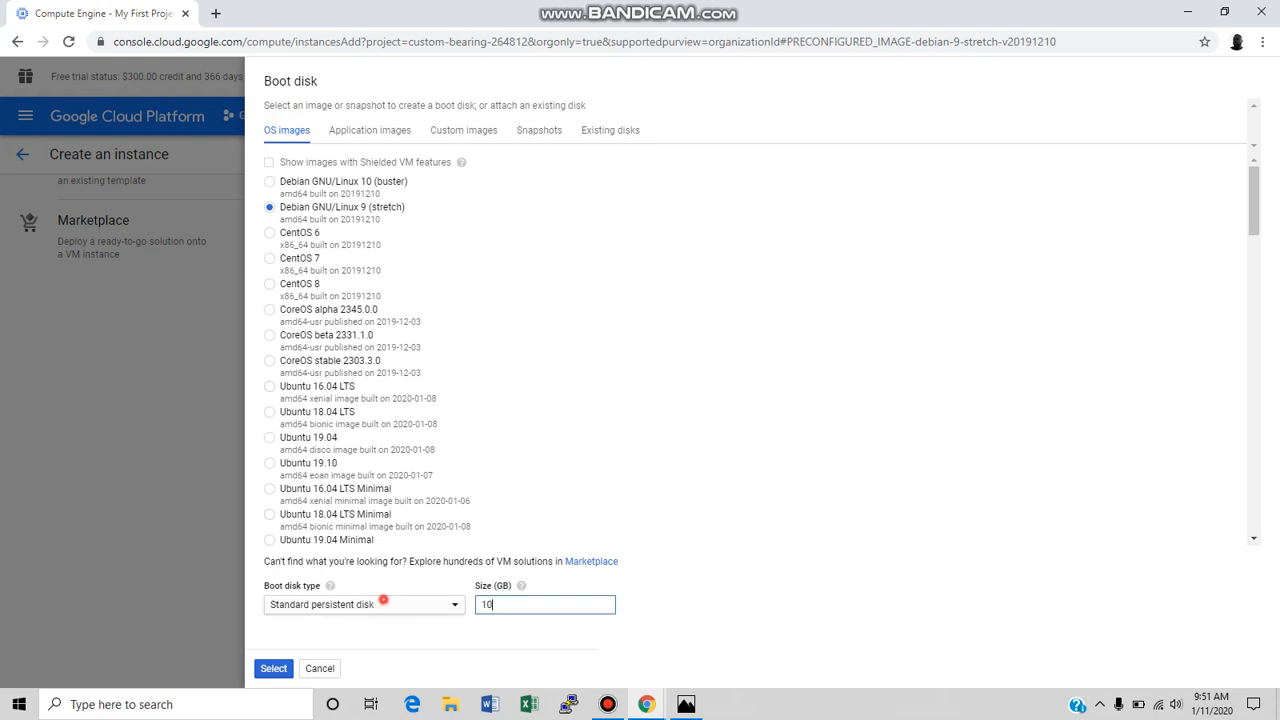
Try the SSD persistent disk type for the boot disk and cancel the boot disk changes.
{"action": "left_click", "coordinate": [383, 600]}
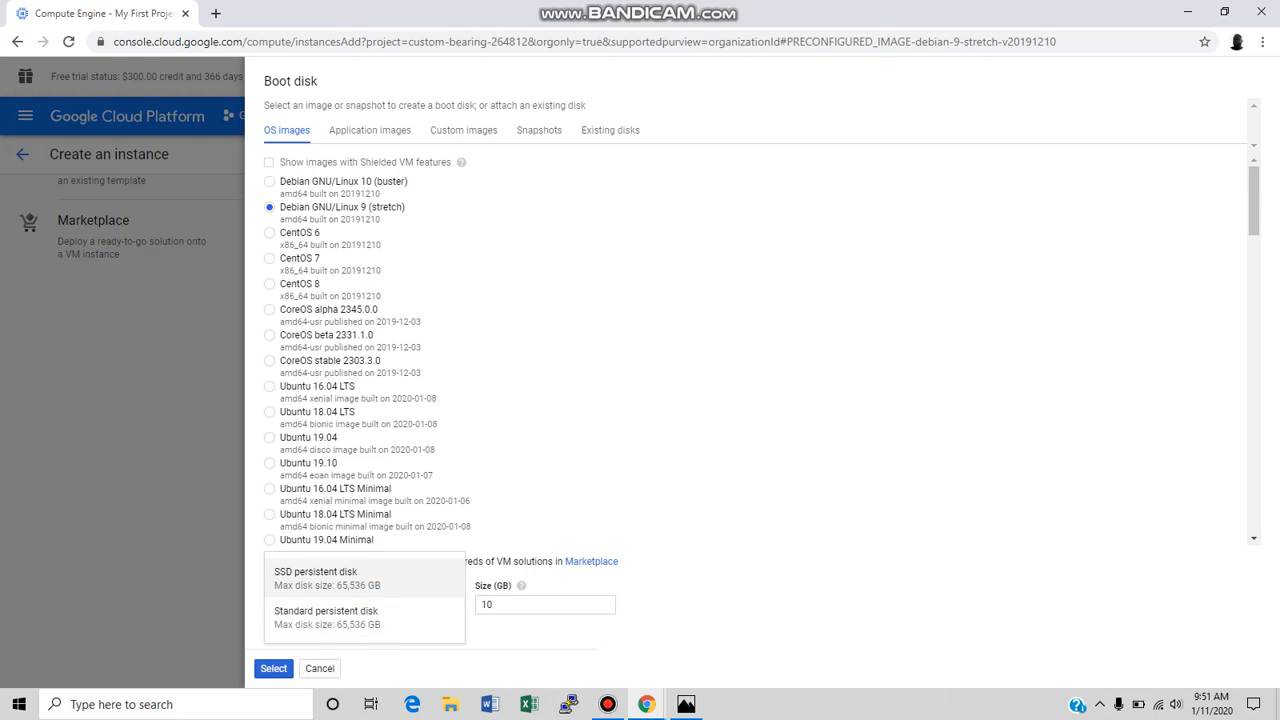
{"action": "left_click", "coordinate": [385, 585]}
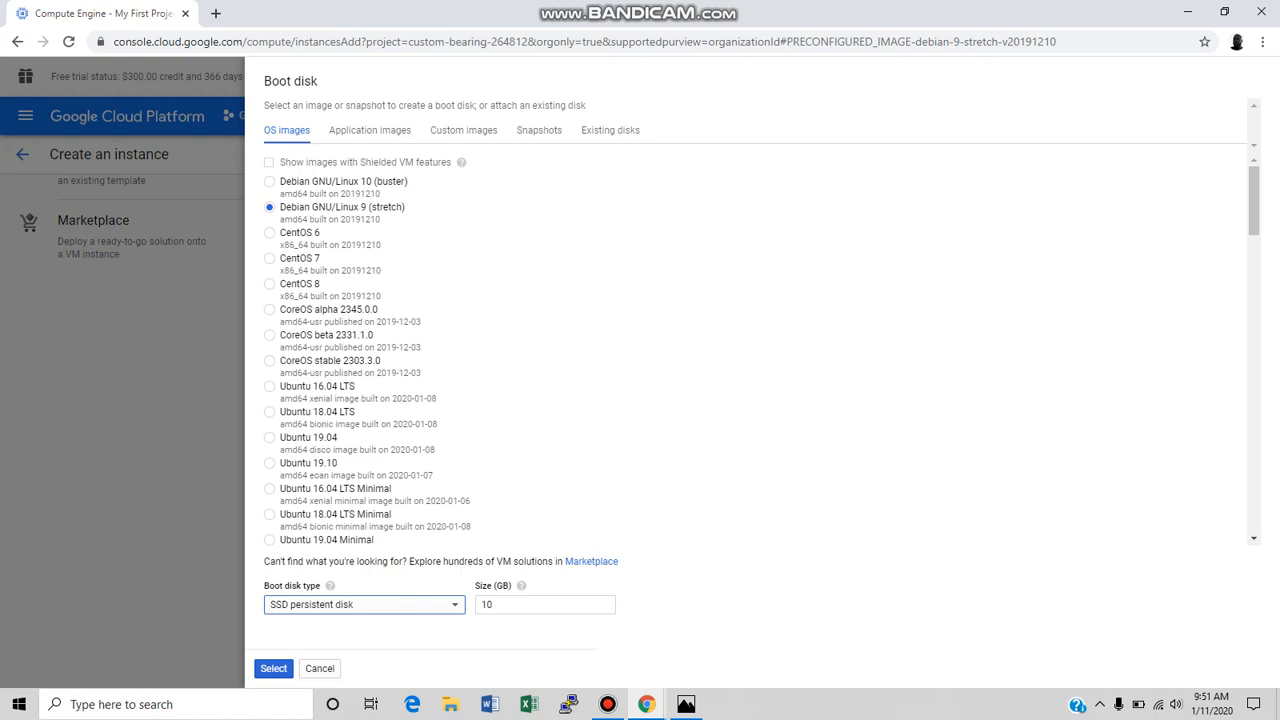
{"action": "left_click", "coordinate": [332, 668]}
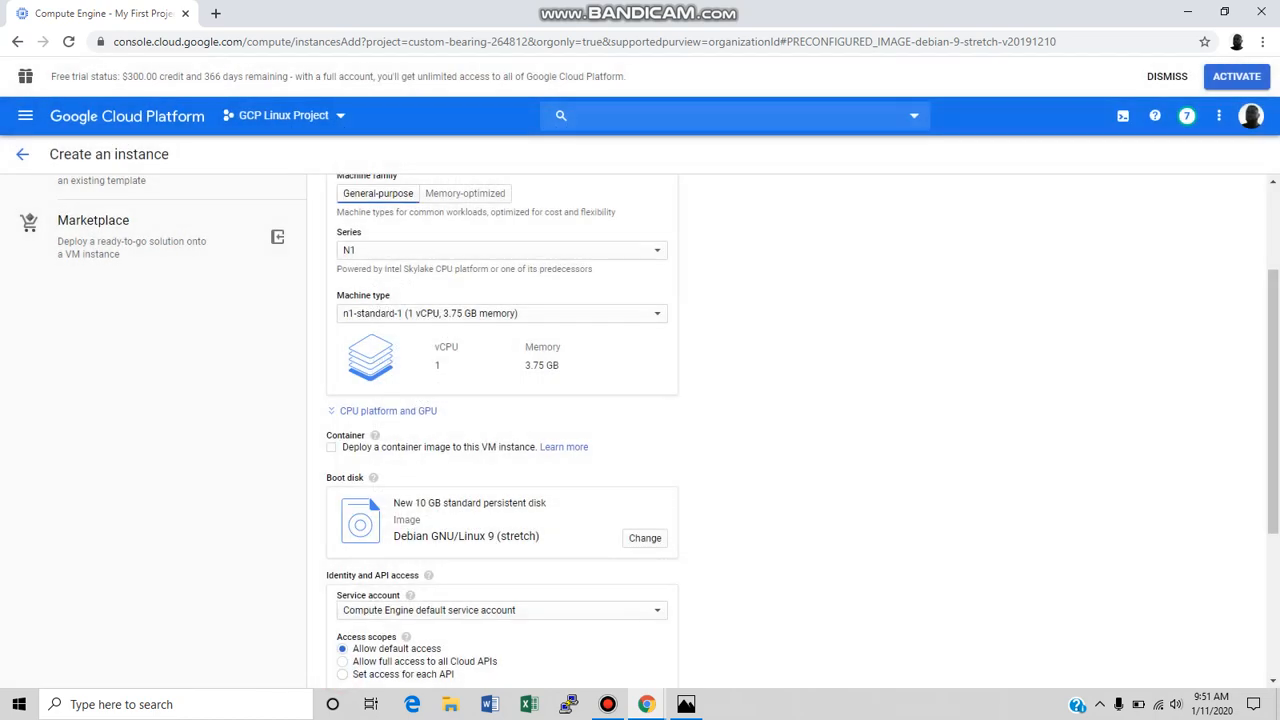
Leave the instance creation form for the project dashboard and go to the Compute Engine VM instances.
{"action": "left_click", "coordinate": [491, 329]}
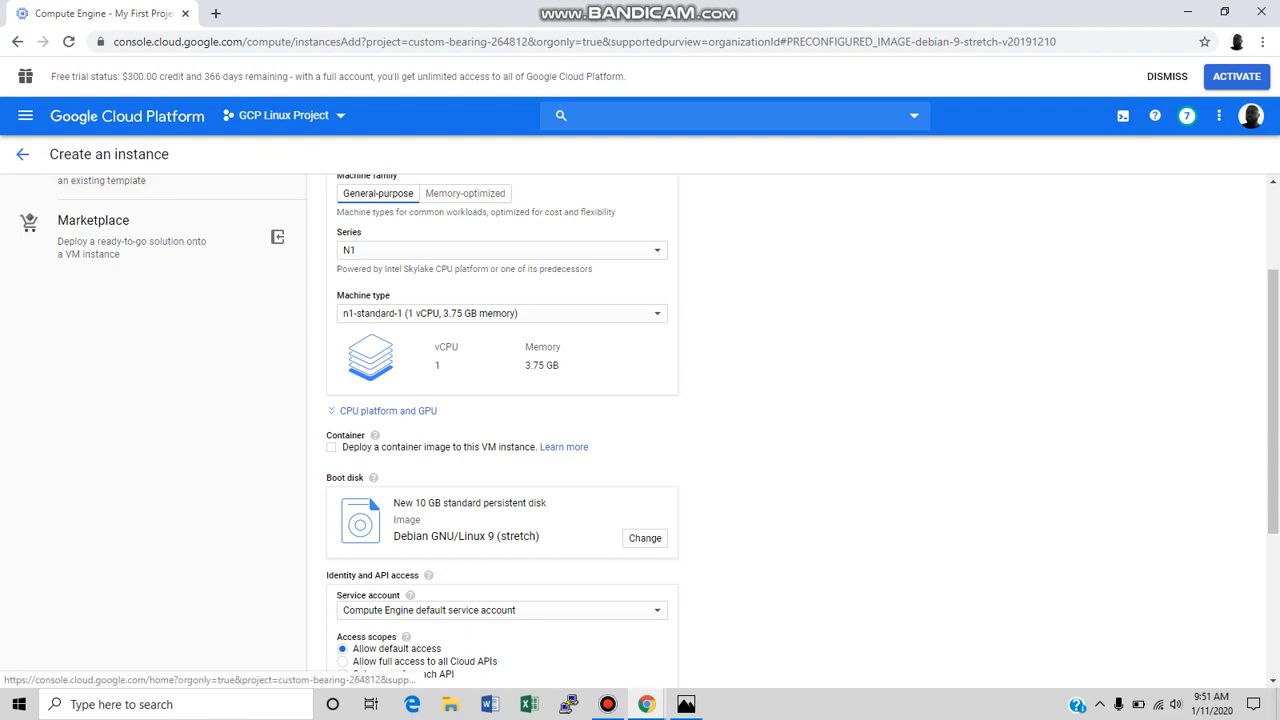
{"action": "left_click", "coordinate": [154, 116]}
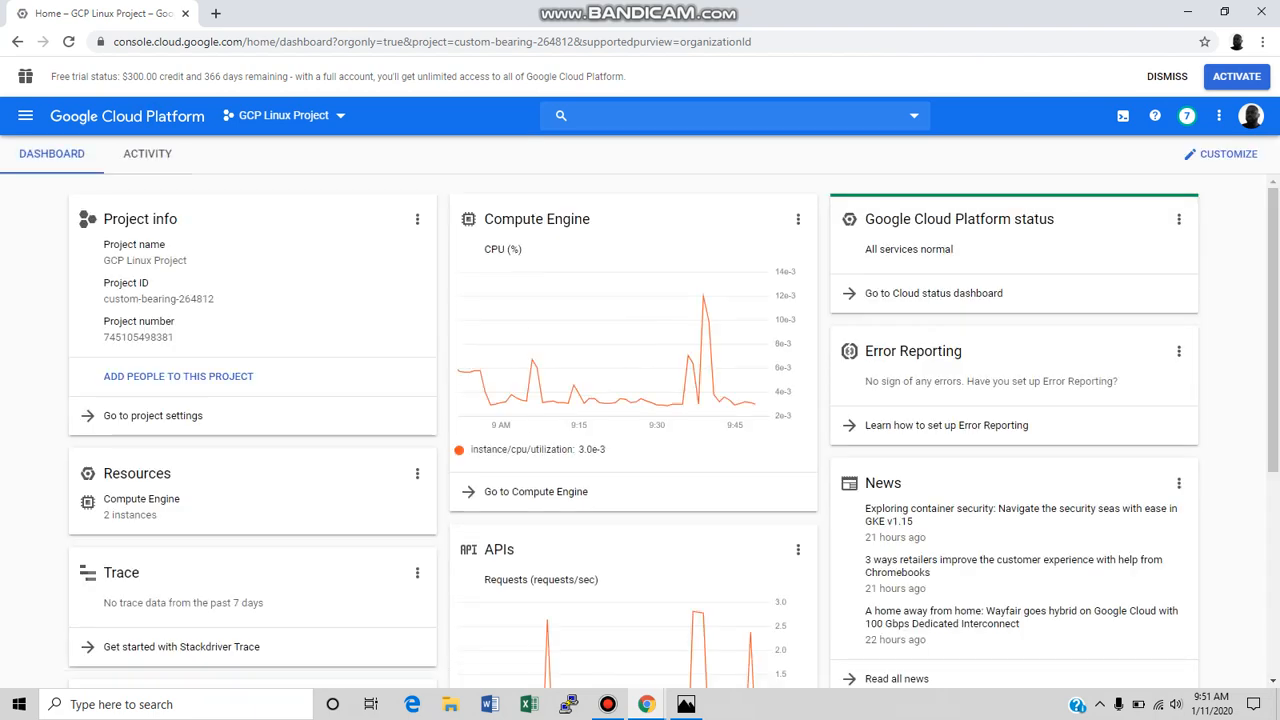
{"action": "left_click", "coordinate": [536, 491]}
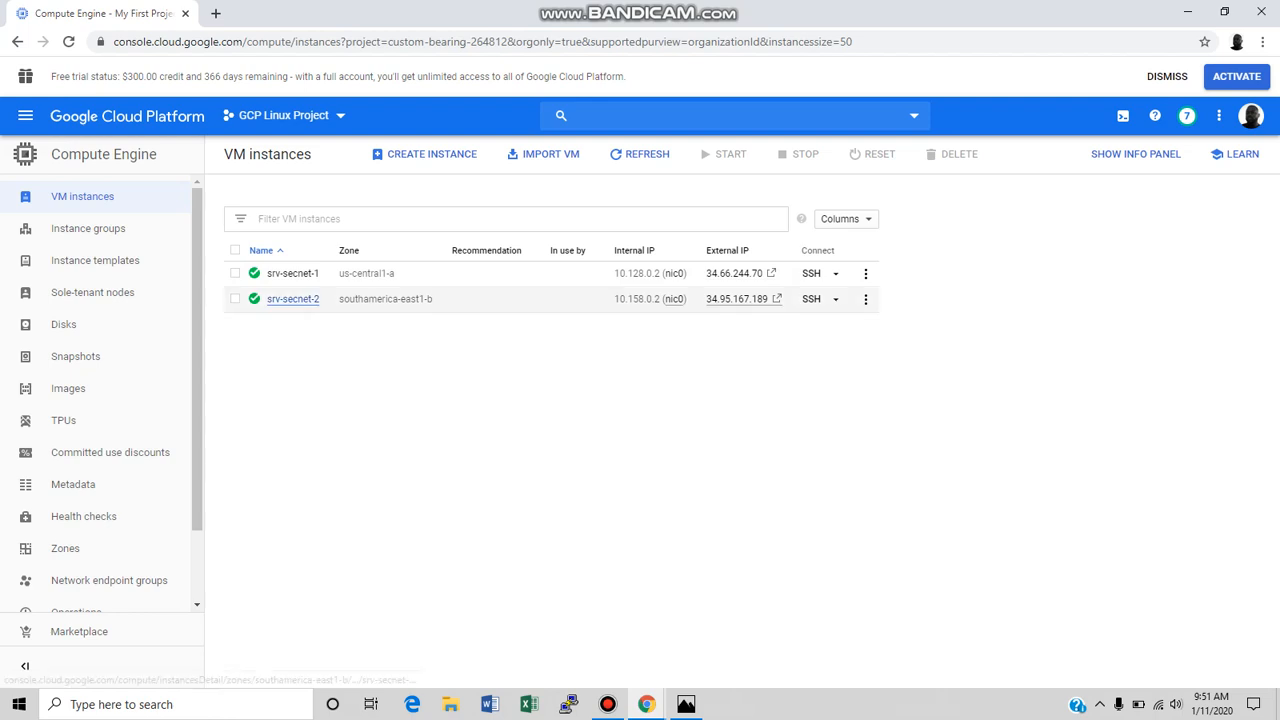
Select srv-secnet-2 and open an SSH session to it in a browser window.
{"action": "left_click", "coordinate": [236, 299]}
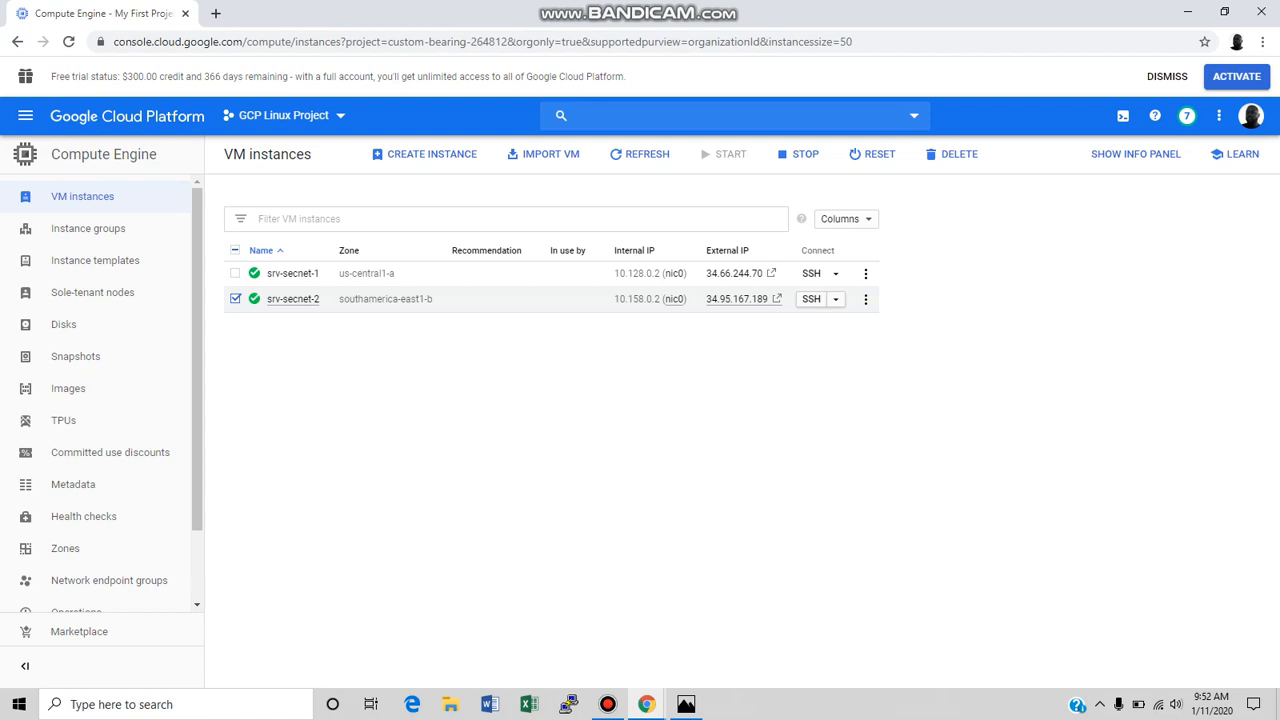
{"action": "left_click", "coordinate": [835, 299]}
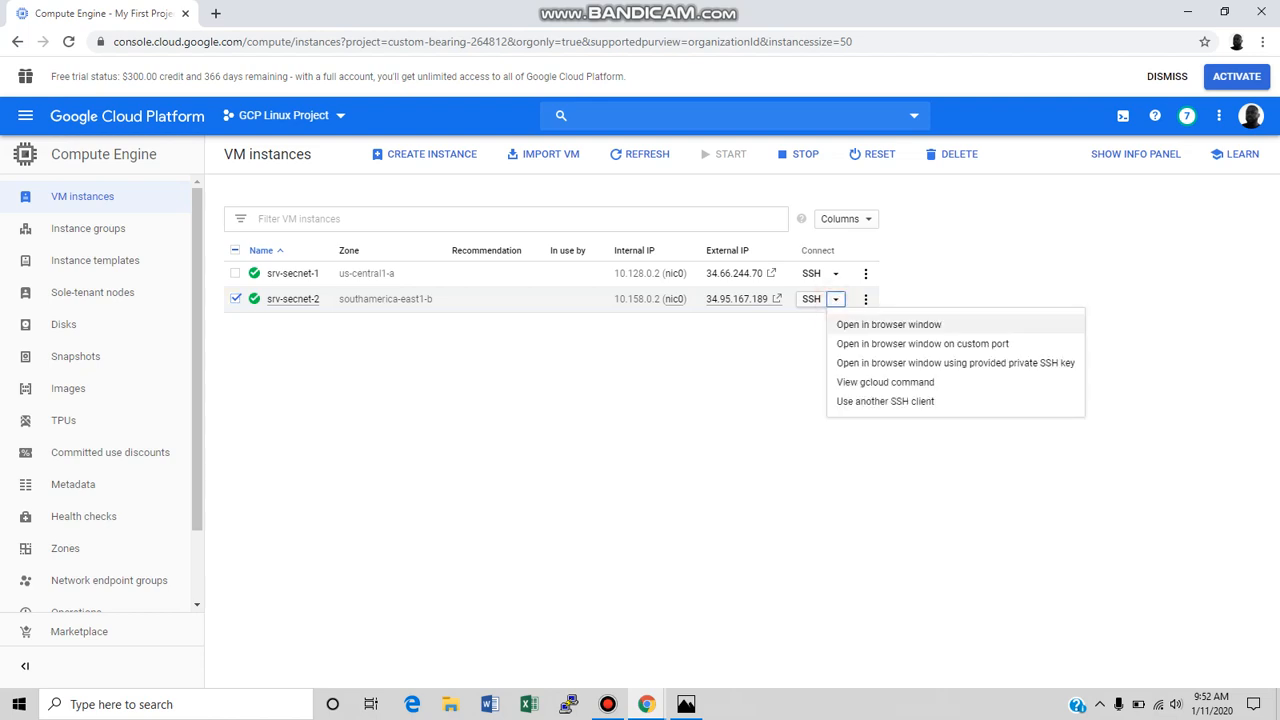
{"action": "left_click", "coordinate": [888, 324]}
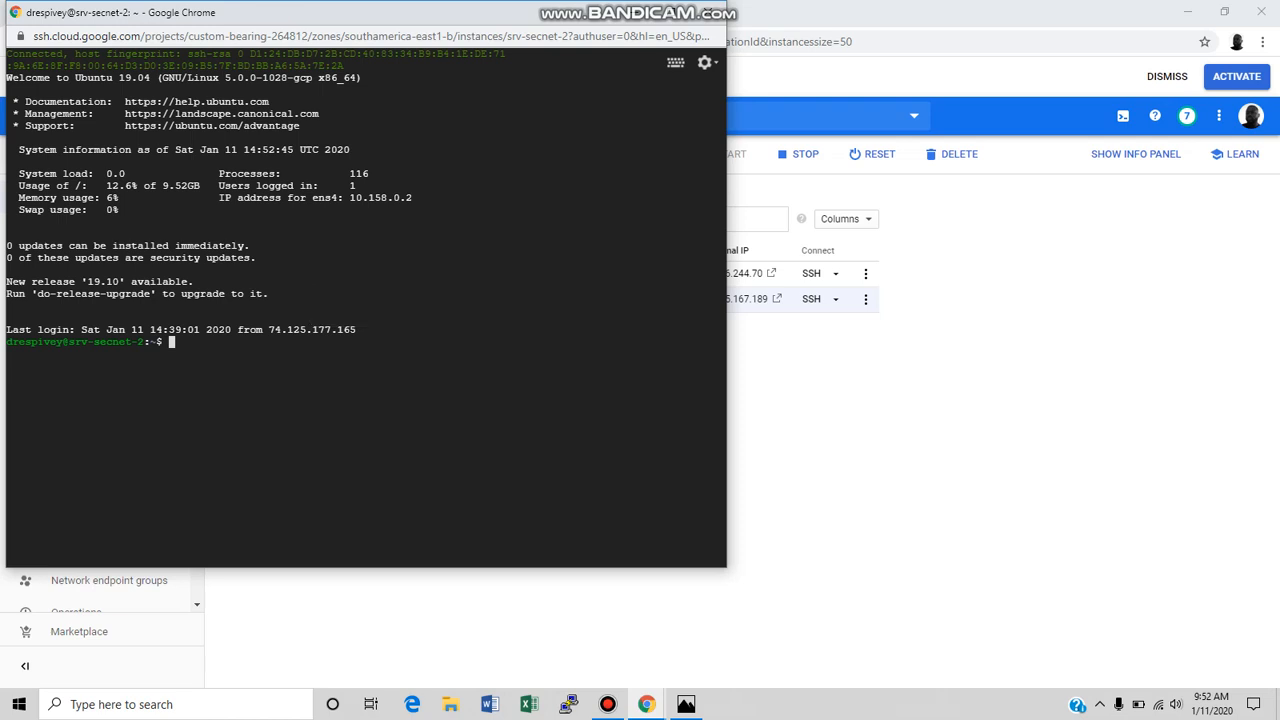
Run htop on srv-secnet-2 to view its running processes, and quit it.
{"action": "left_click", "coordinate": [275, 362]}
{"action": "type", "text": "htop"}
{"action": "key", "text": "Return"}
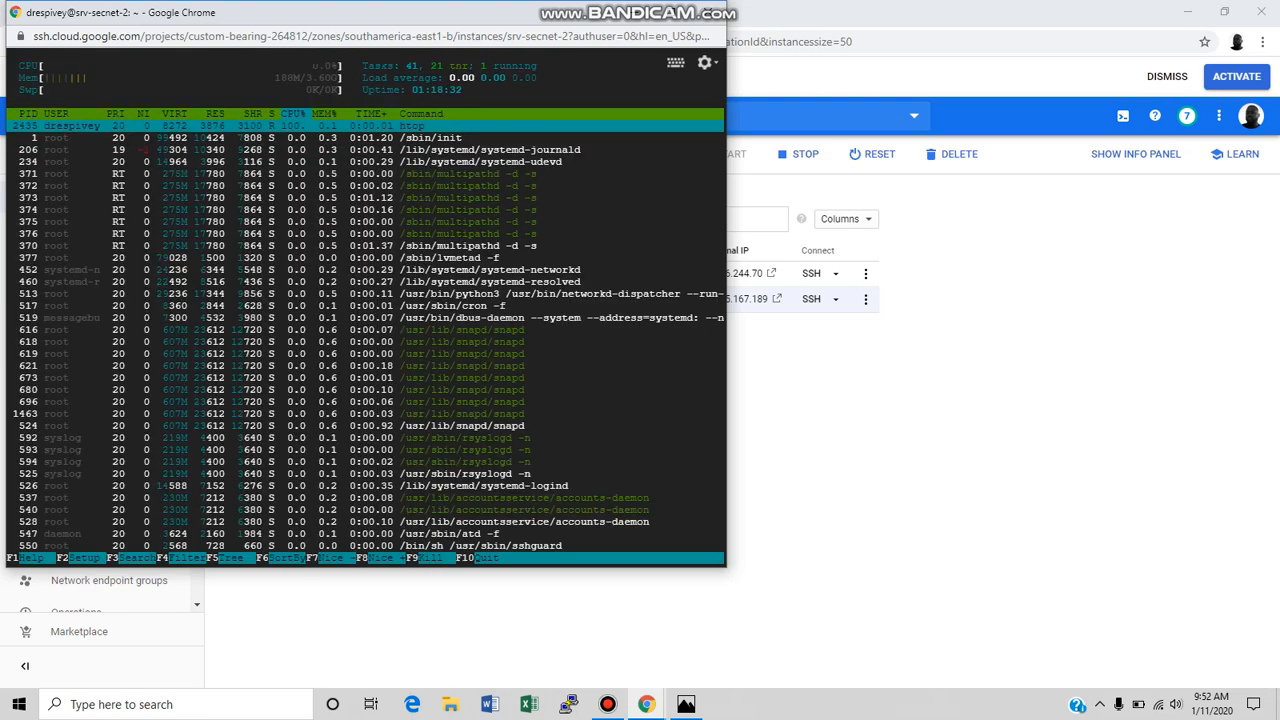
{"action": "type", "text": "q"}
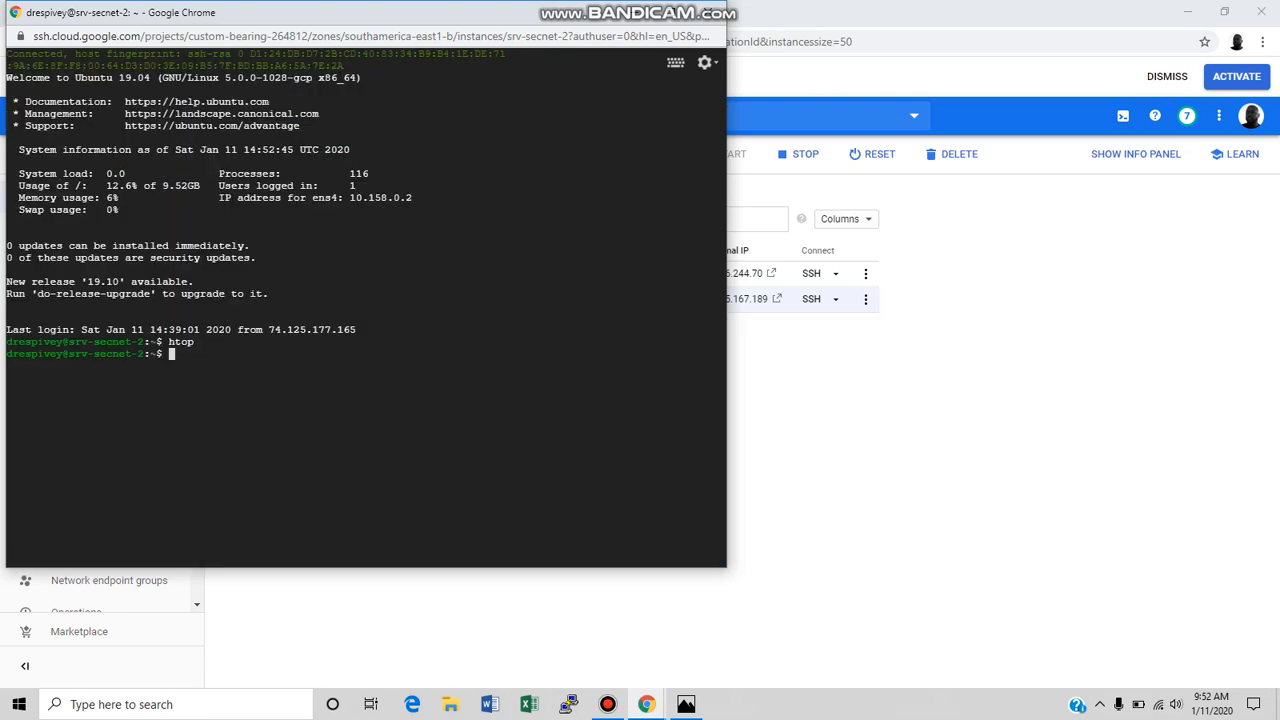
{"action": "type", "text": "netstat"}
List the network connections of srv-secnet-2 with netstat and its network interfaces with ifconfig.
{"action": "key", "text": "Return"}
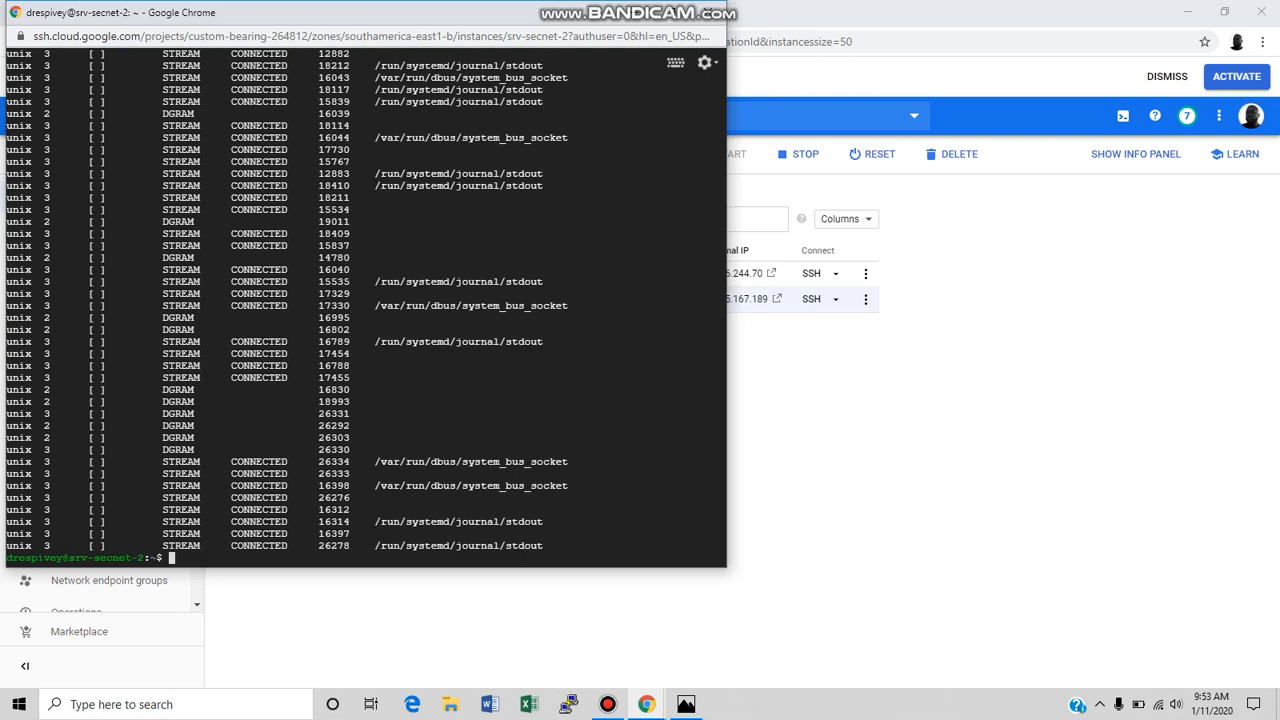
{"action": "type", "text": "ifconfig"}
{"action": "key", "text": "Return"}
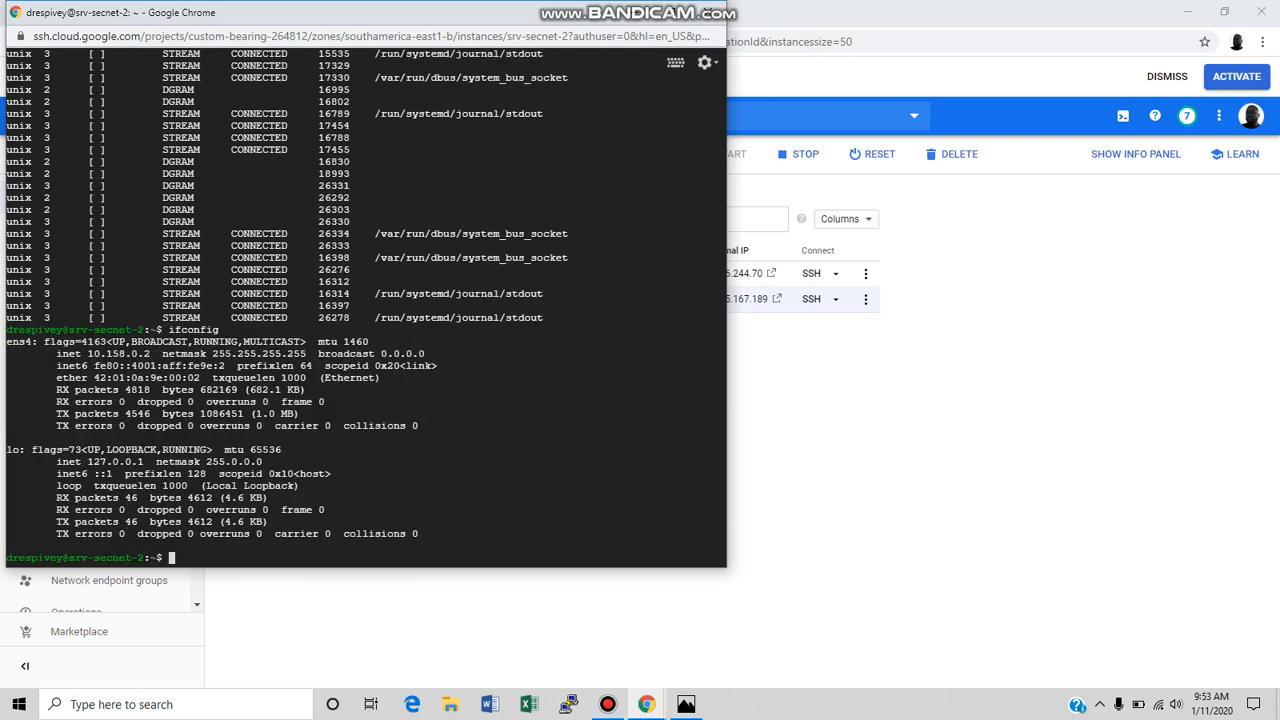
Ping srv-secnet-1 at 34.66.244.70 from srv-secnet-2, narrowing the SSH window to uncover the external IPs, and stop the ping.
{"action": "type", "text": "ping"}
{"action": "left_click_drag", "start_coordinate": [375, 21], "coordinate": [358, 1]}
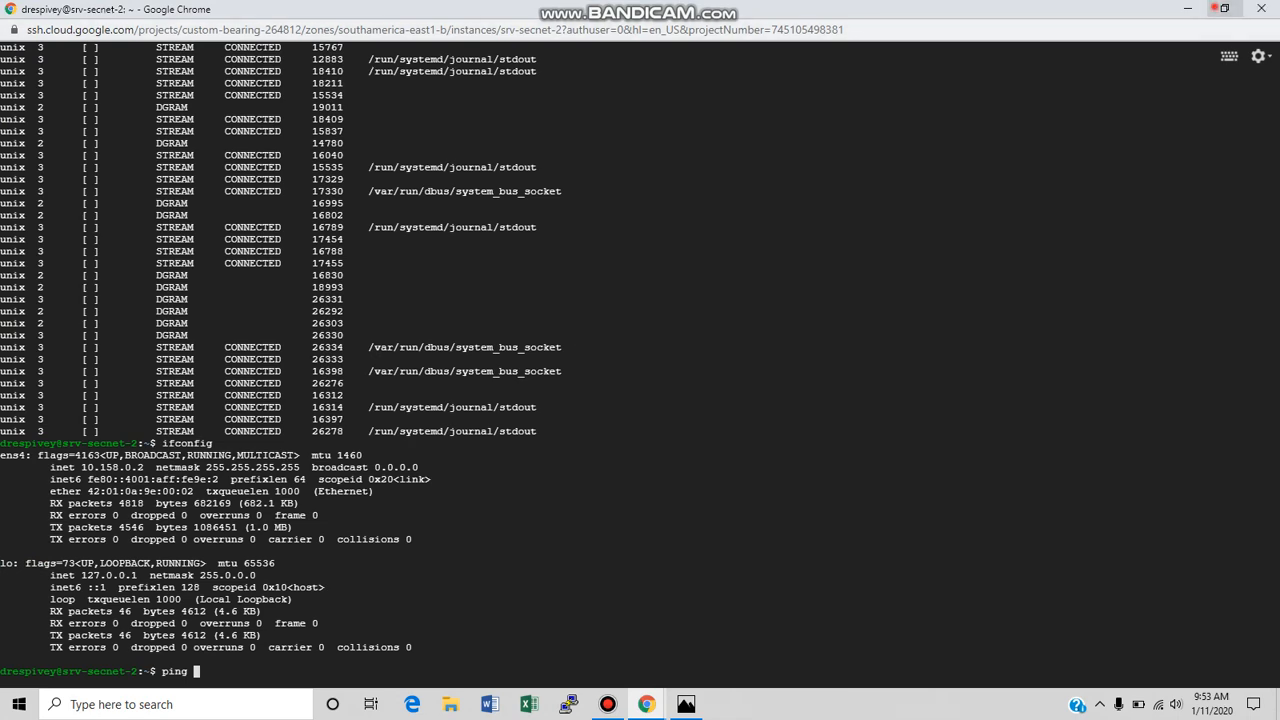
{"action": "left_click", "coordinate": [1224, 8]}
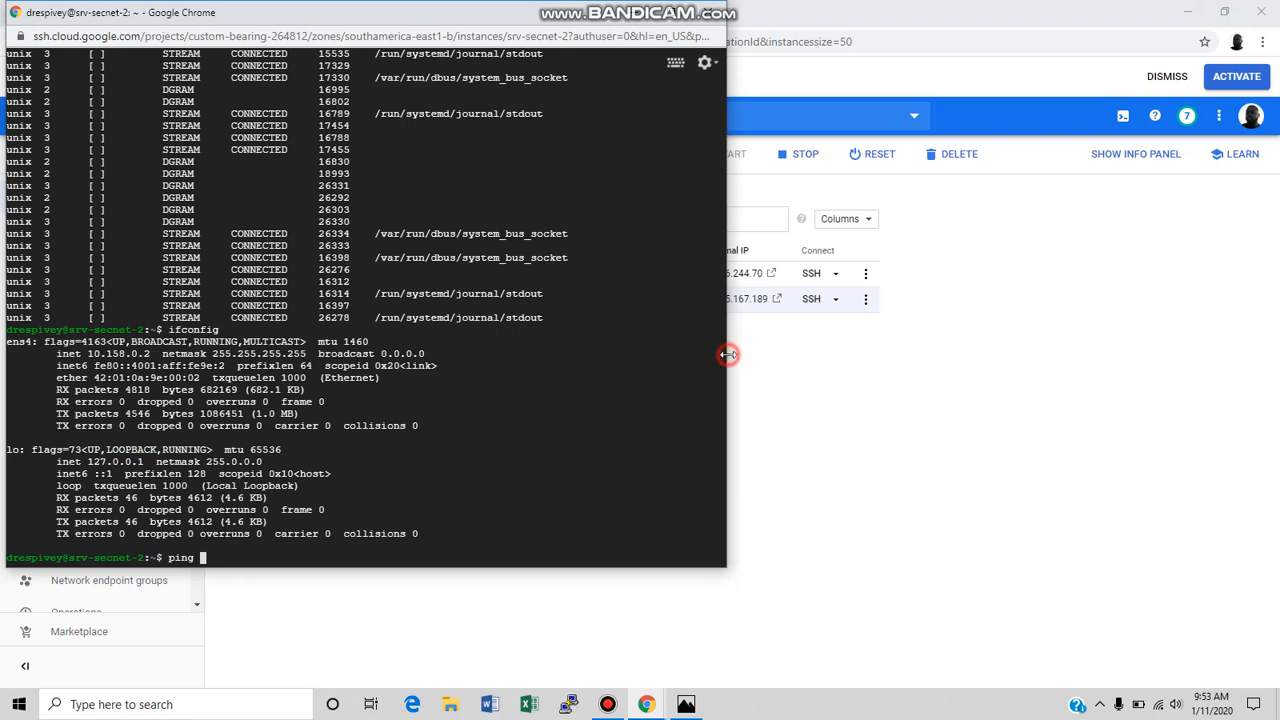
{"action": "left_click_drag", "start_coordinate": [729, 354], "coordinate": [589, 354]}
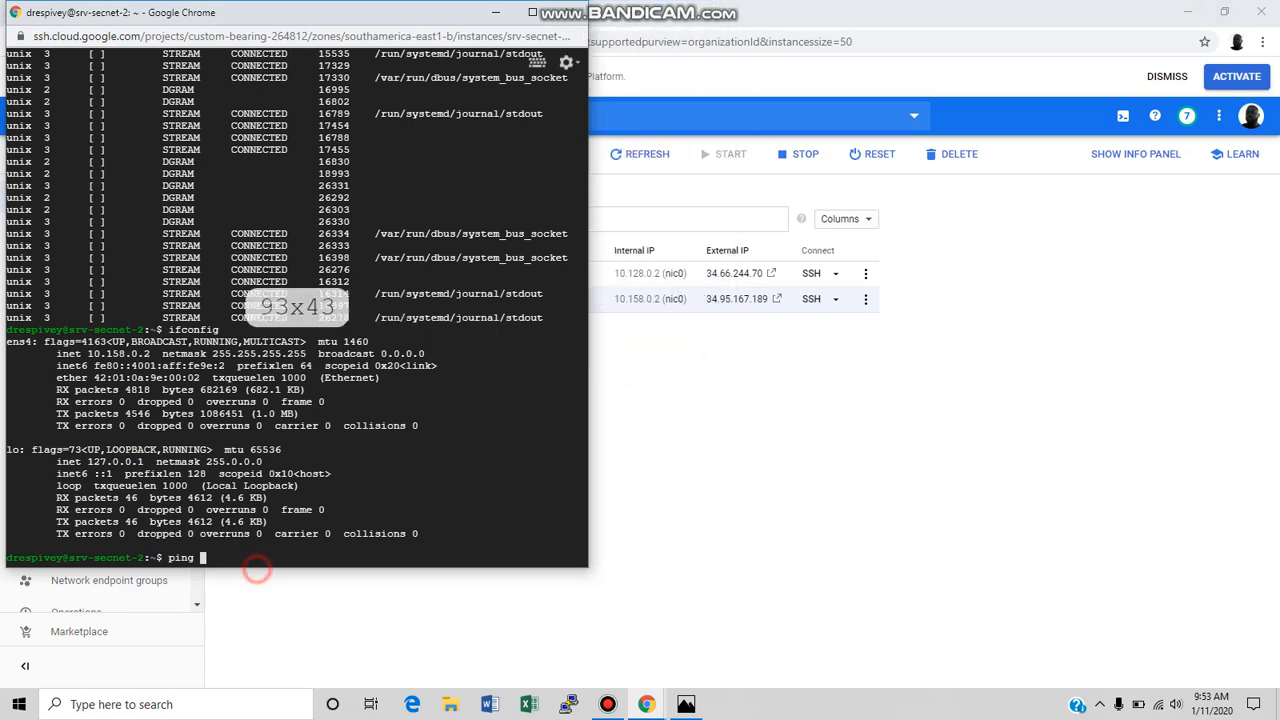
{"action": "type", "text": "34"}
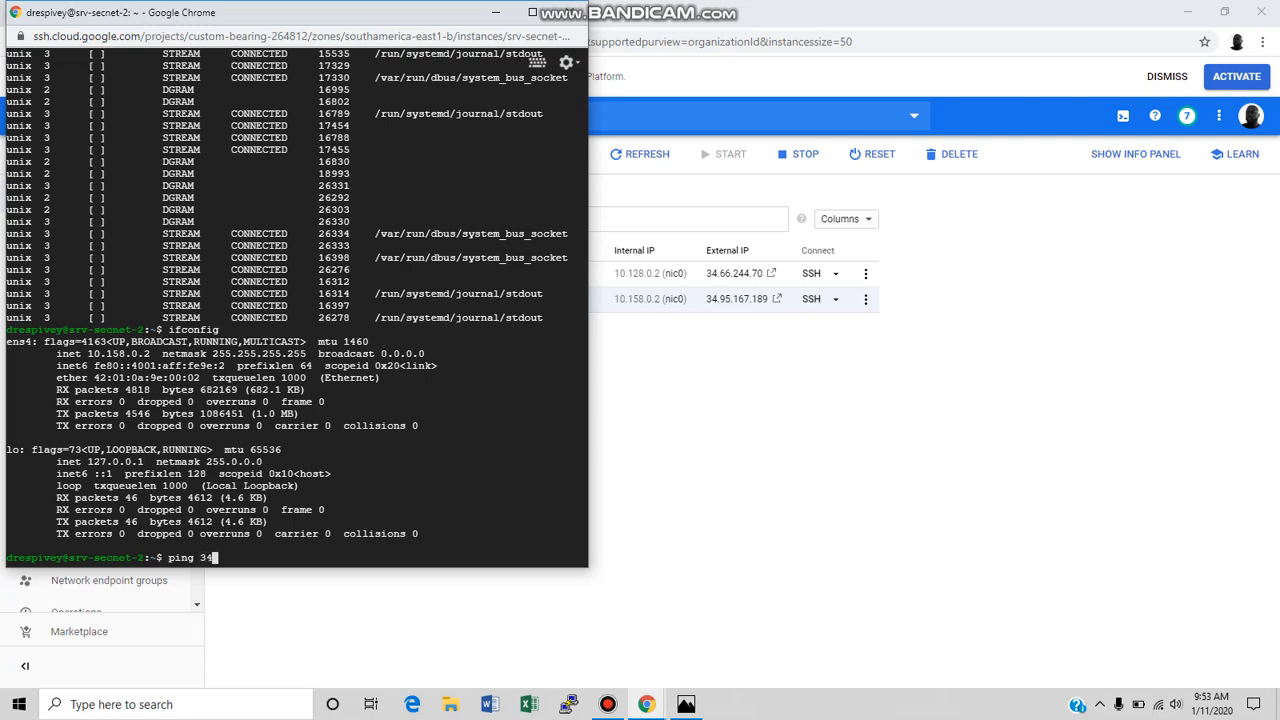
{"action": "type", "text": ".66.244.70"}
{"action": "key", "text": "Return"}
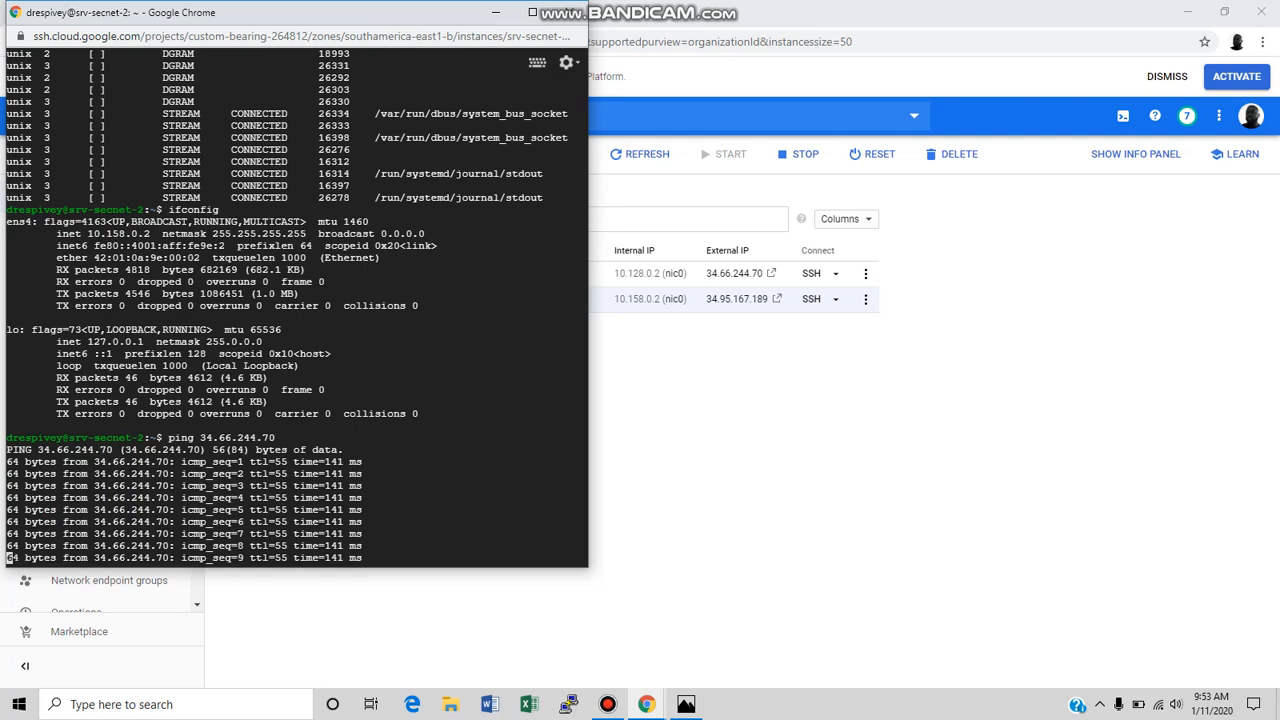
{"action": "key", "text": "ctrl+c"}
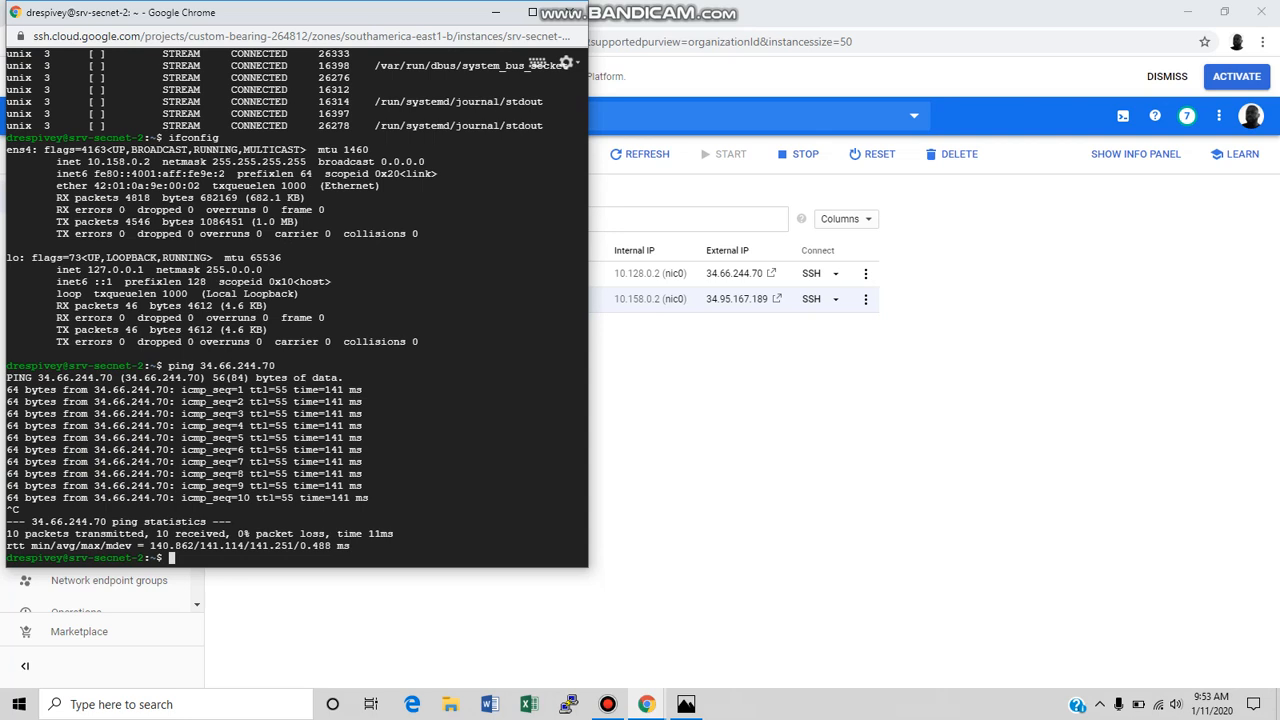
Check how long srv-secnet-2 has been running with the uptime command.
{"action": "type", "text": "uptime"}
{"action": "key", "text": "Return"}
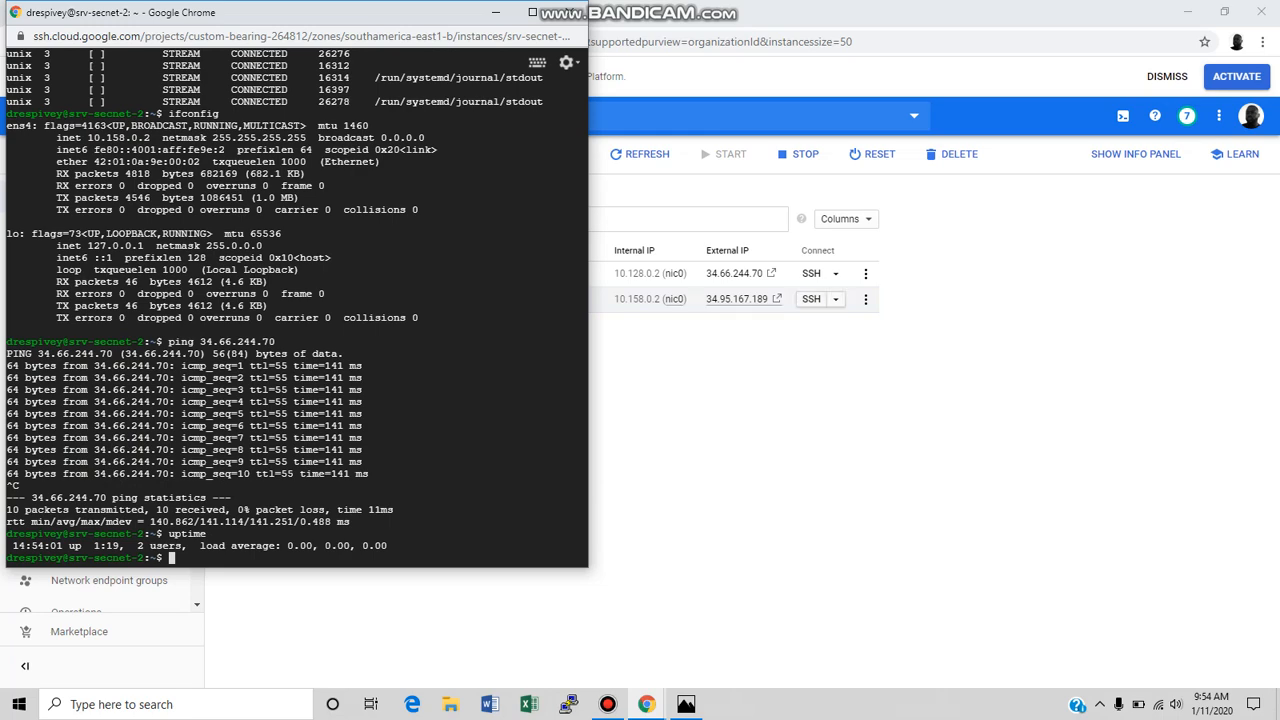
View the gcloud SSH command for srv-secnet-2, run it in Cloud Shell, and open the shell in a new window.
{"action": "left_click", "coordinate": [835, 299]}
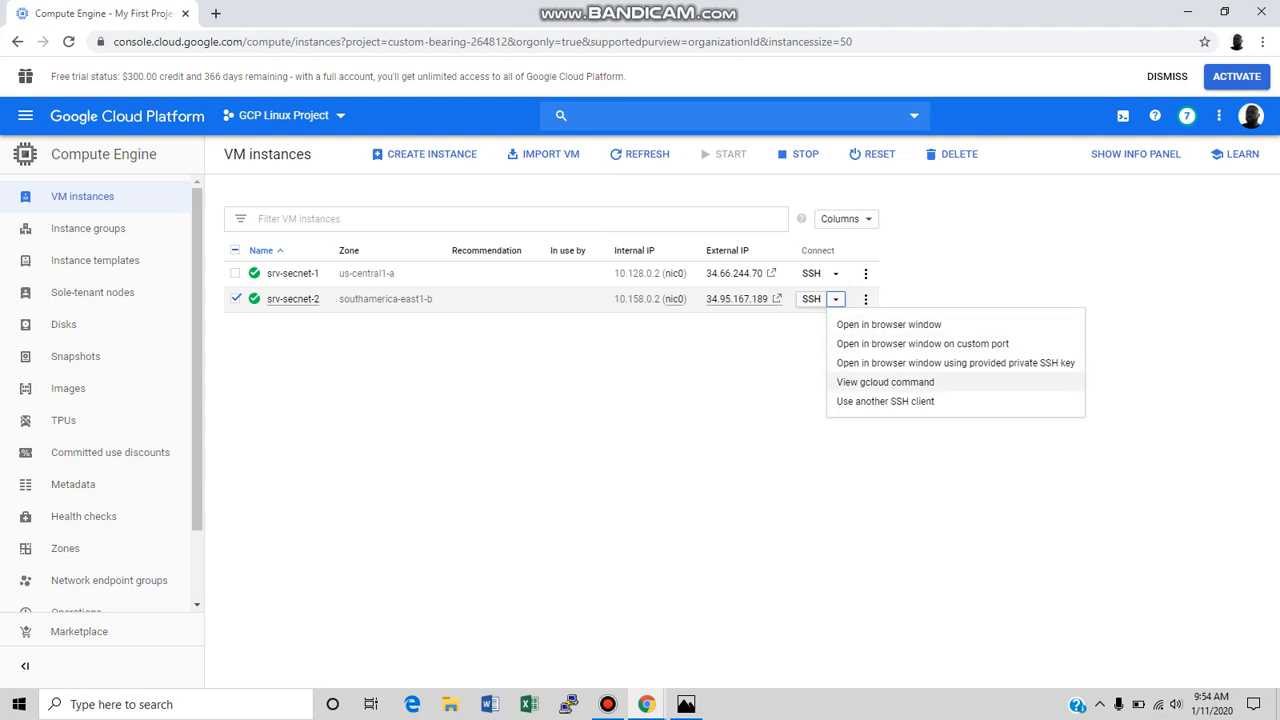
{"action": "left_click", "coordinate": [862, 382]}
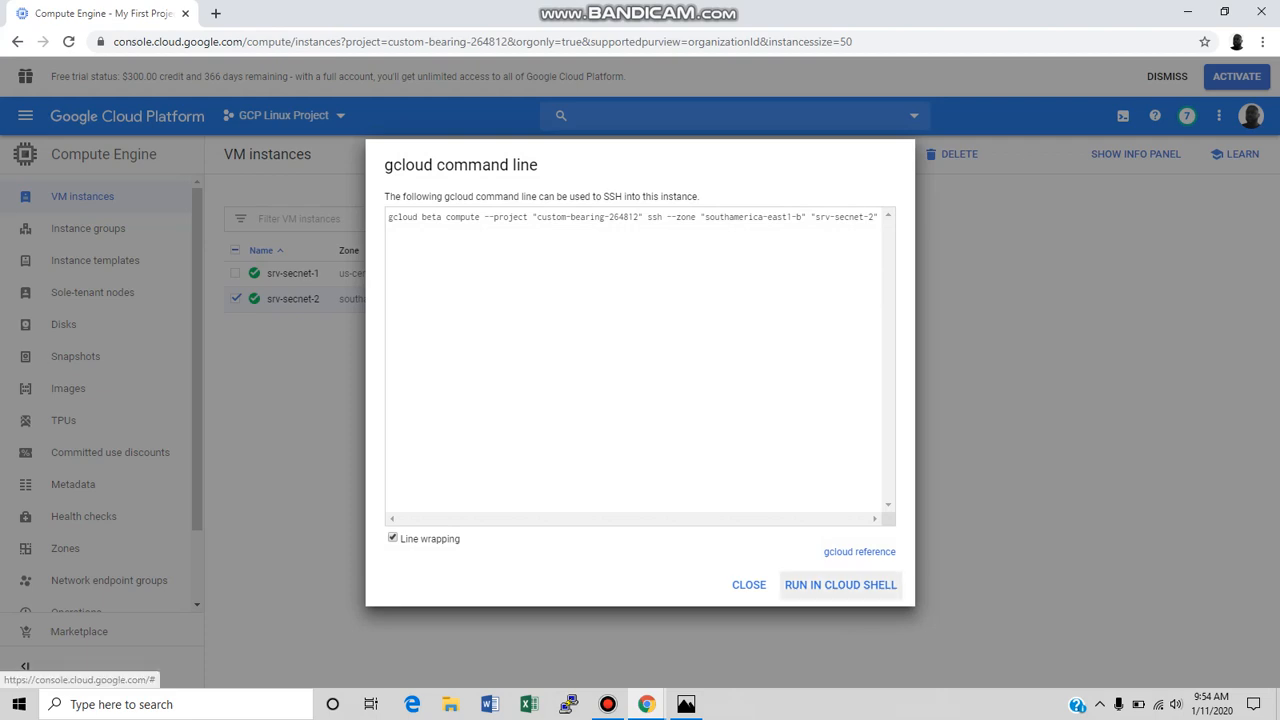
{"action": "left_click", "coordinate": [790, 584]}
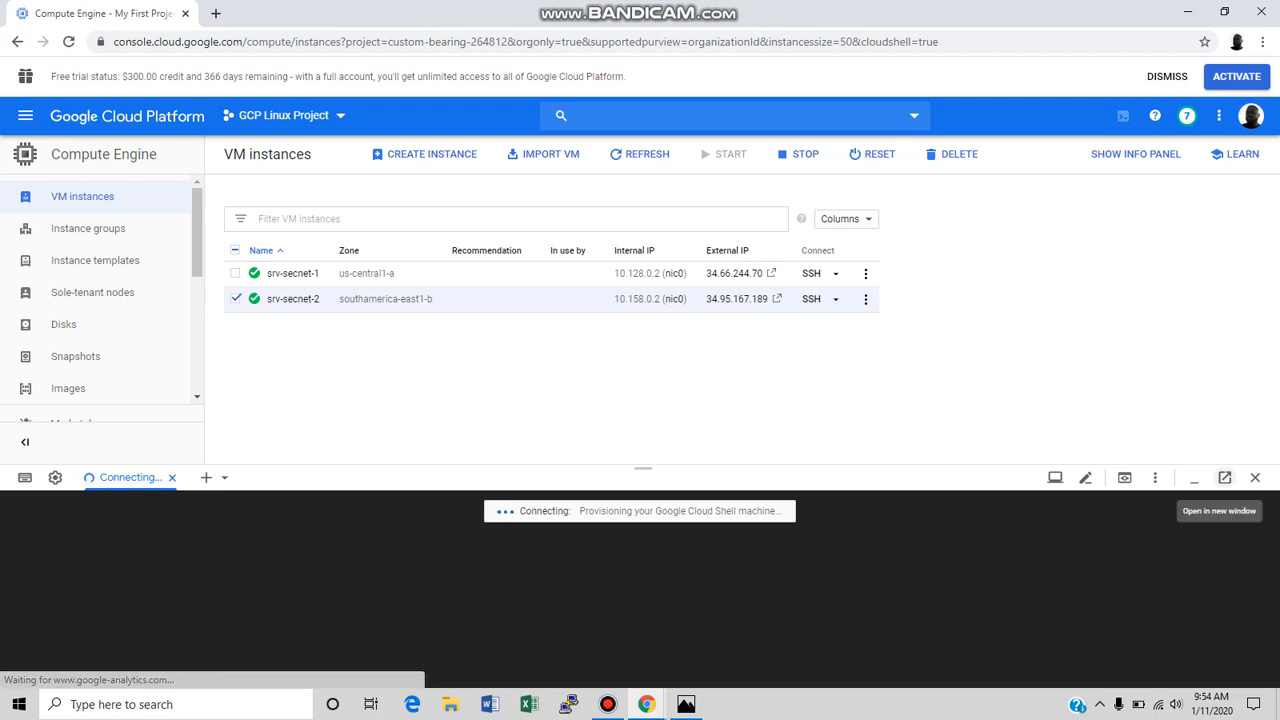
{"action": "left_click", "coordinate": [1224, 477]}
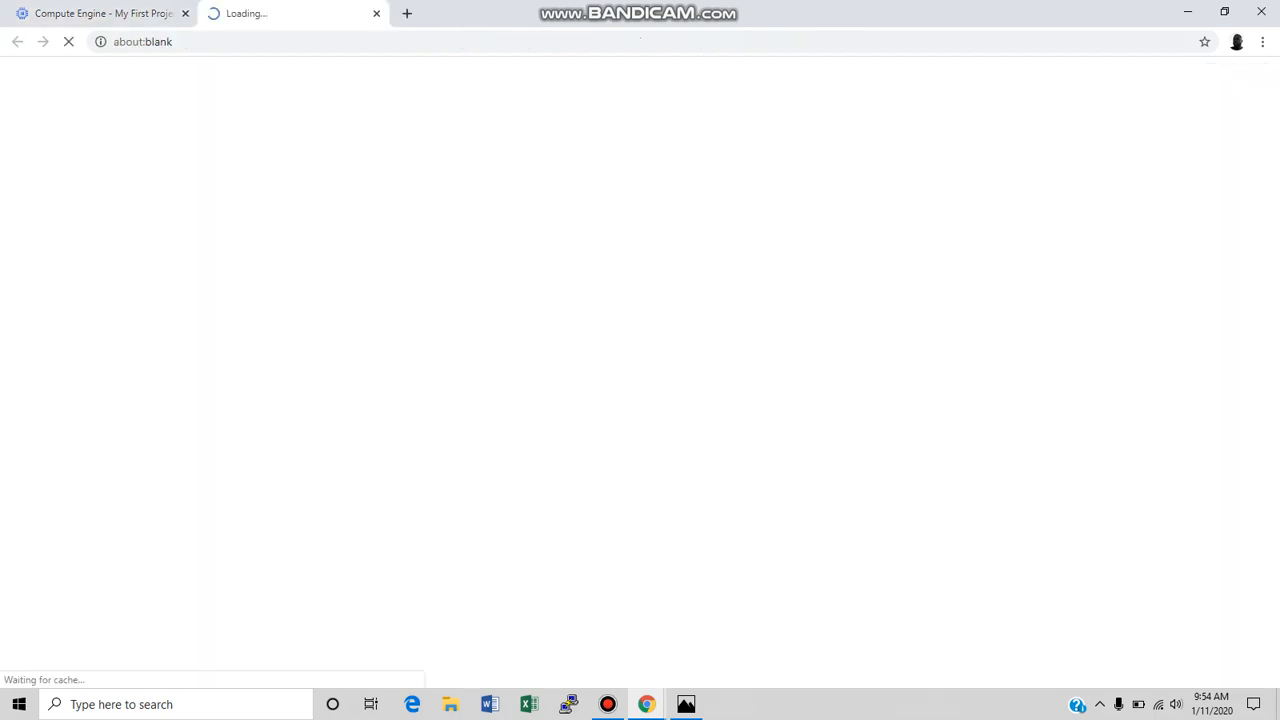